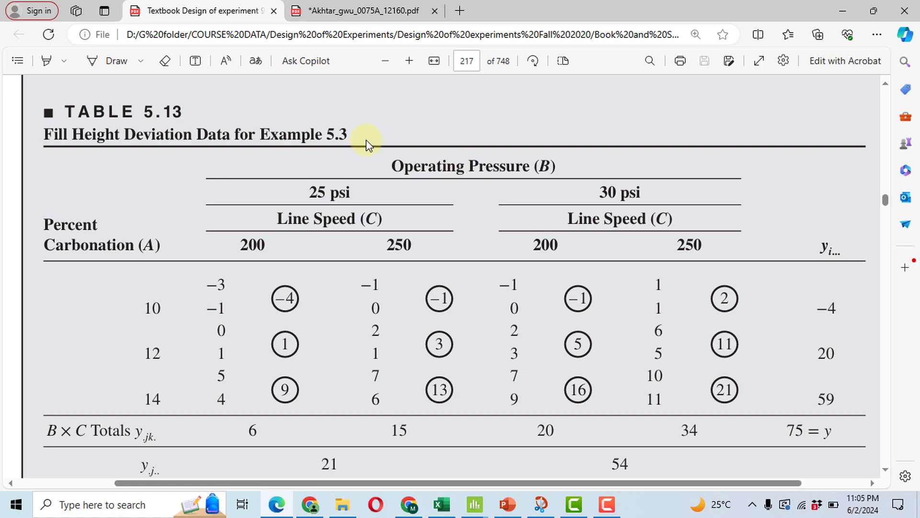
Examine the soft drink bottling problem in Example 5.3 and the fill height deviation data in Table 5.13.
scroll(365, 144, "up", 5)
scroll(366, 144, "up", 5)
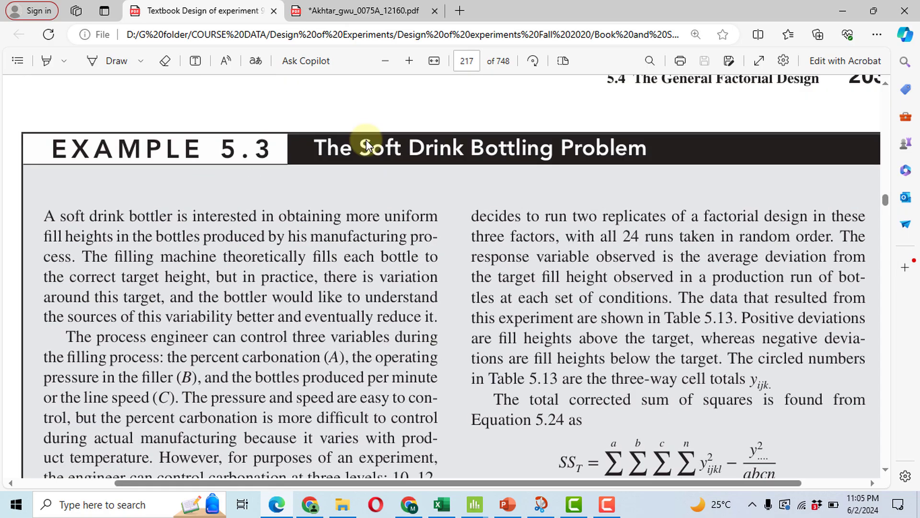
scroll(365, 144, "down", 10)
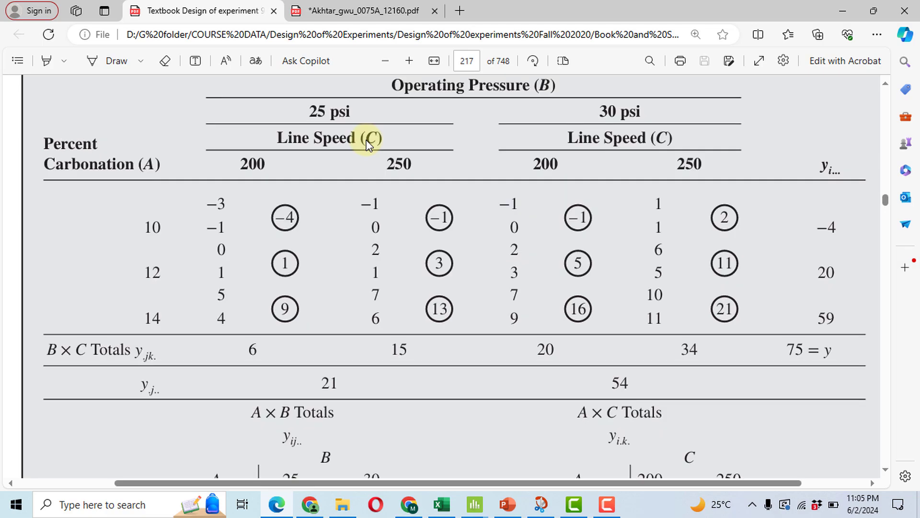
scroll(366, 143, "up", 2)
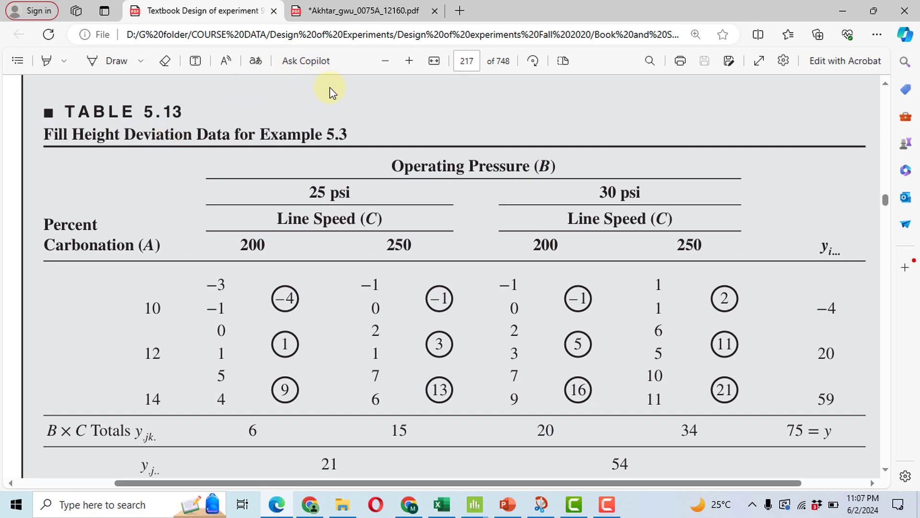
Switch to Minitab and start creating a factorial design, choosing a general full factorial design with 3 factors.
key("alt+Tab")
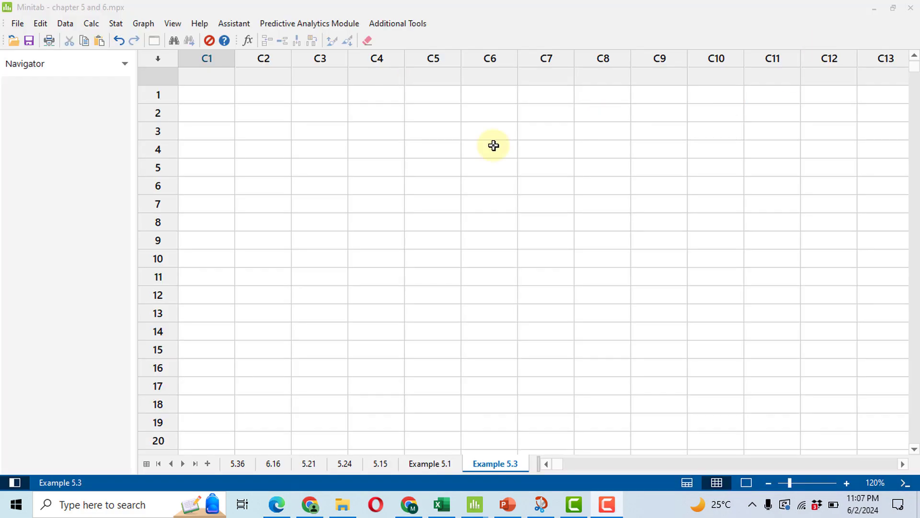
left_click(118, 27)
mouse_move(195, 88)
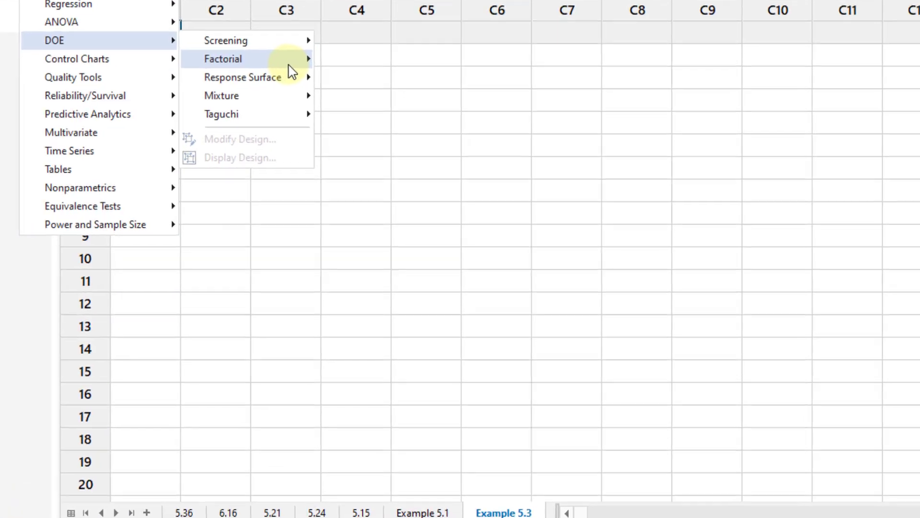
mouse_move(324, 100)
left_click(382, 53)
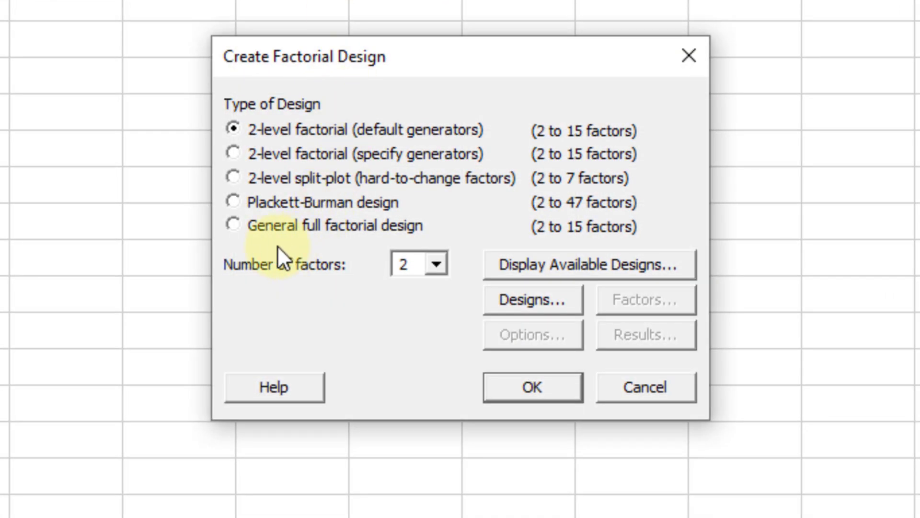
left_click(253, 231)
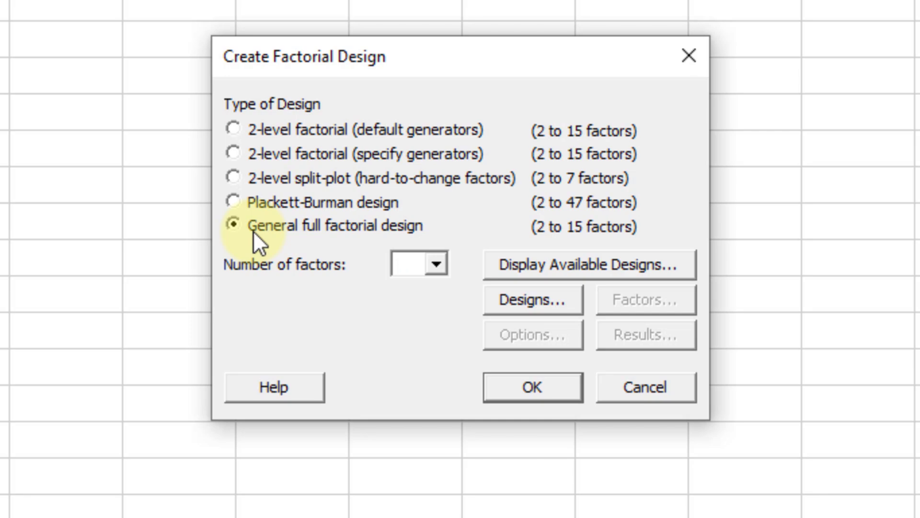
left_click(439, 264)
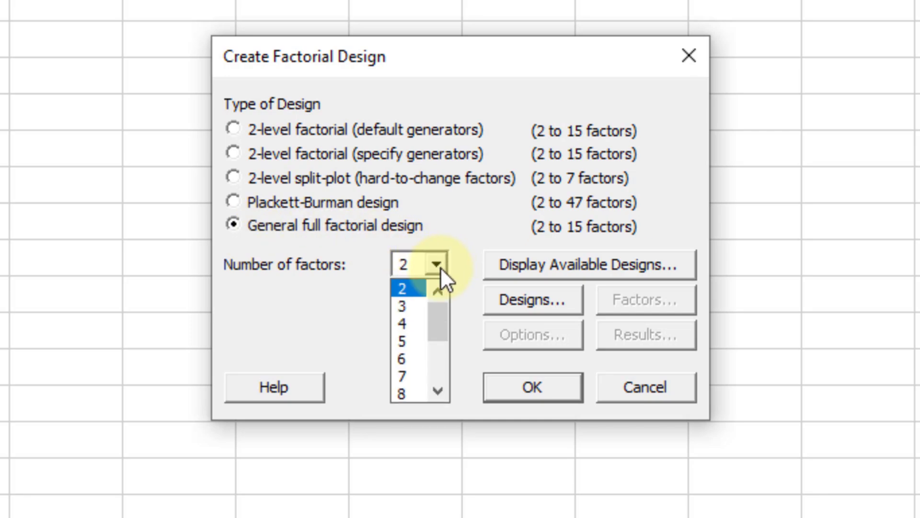
left_click(416, 309)
In the design's settings, name factors A, B and C Percent Carbonation, Operating Pressure and Line Speed.
left_click(533, 303)
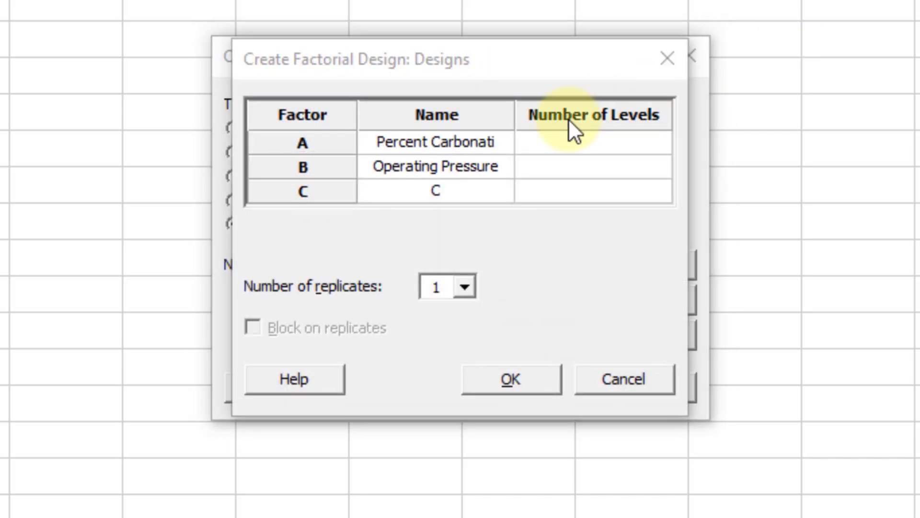
left_click(459, 197)
type("L")
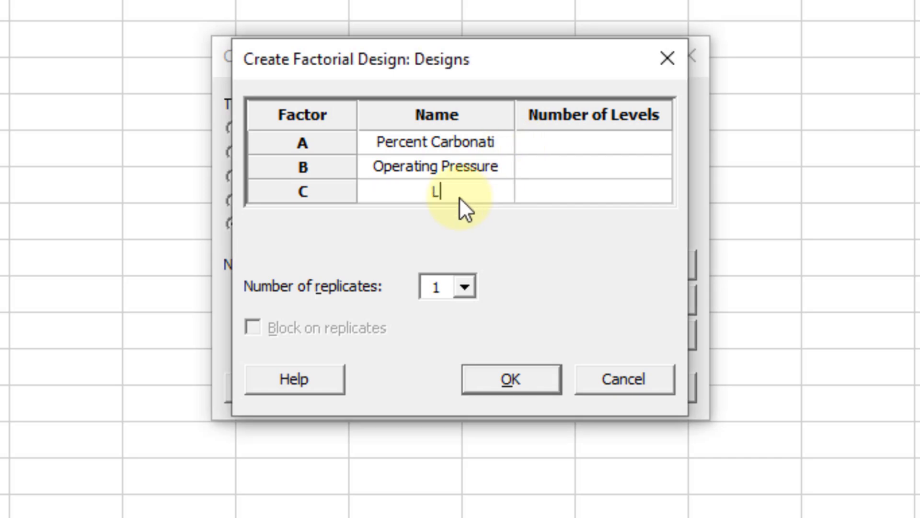
type("ine Speed")
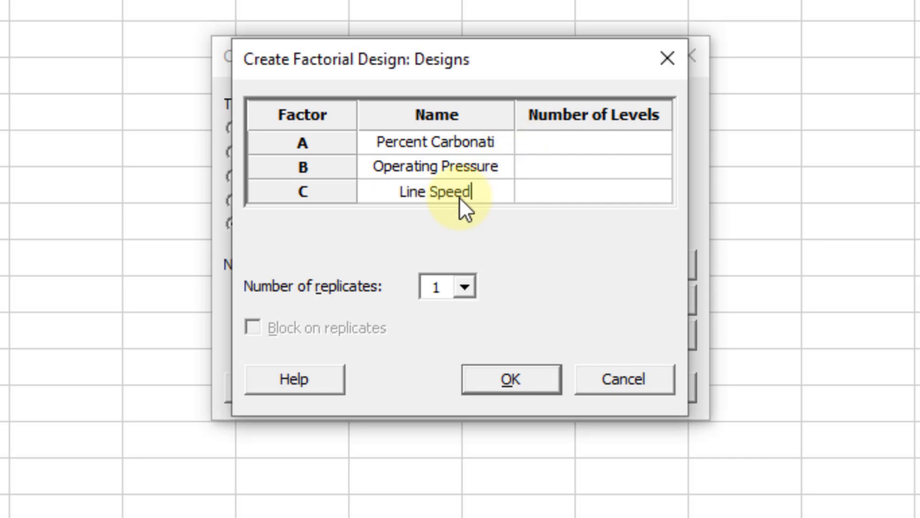
Set 3 levels for Percent Carbonation, 2 each for Operating Pressure and Line Speed, and 2 replicates.
left_click(667, 143)
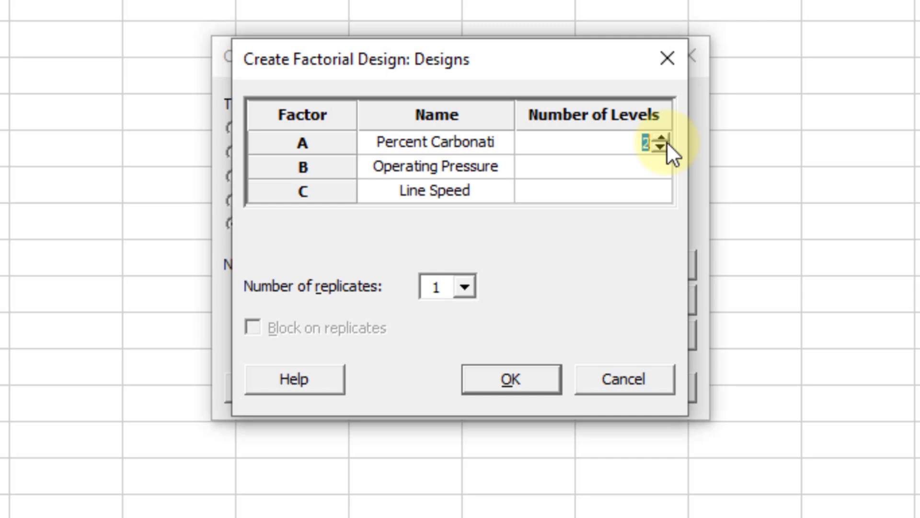
left_click(664, 165)
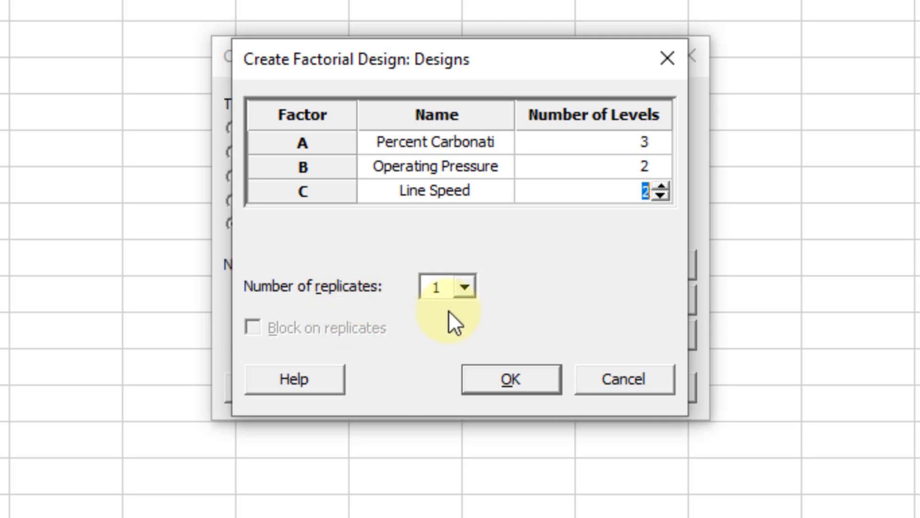
left_click(468, 282)
left_click(441, 332)
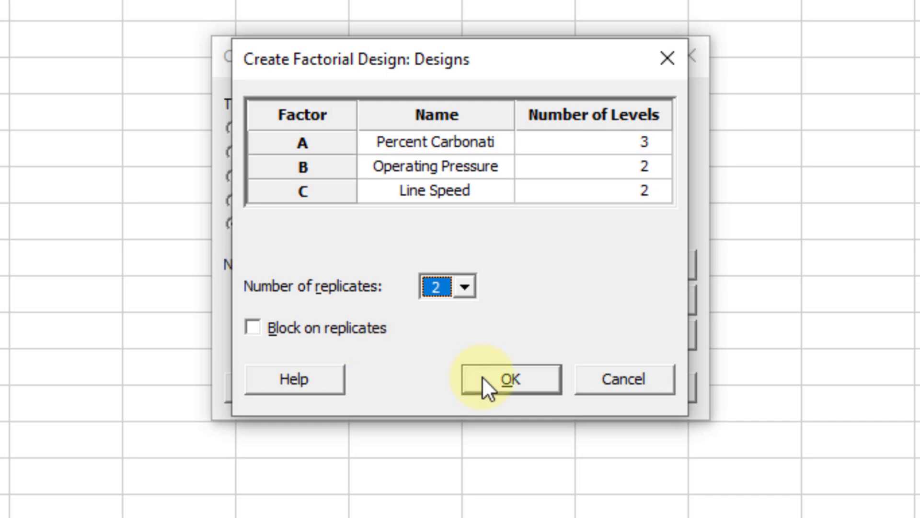
left_click(509, 389)
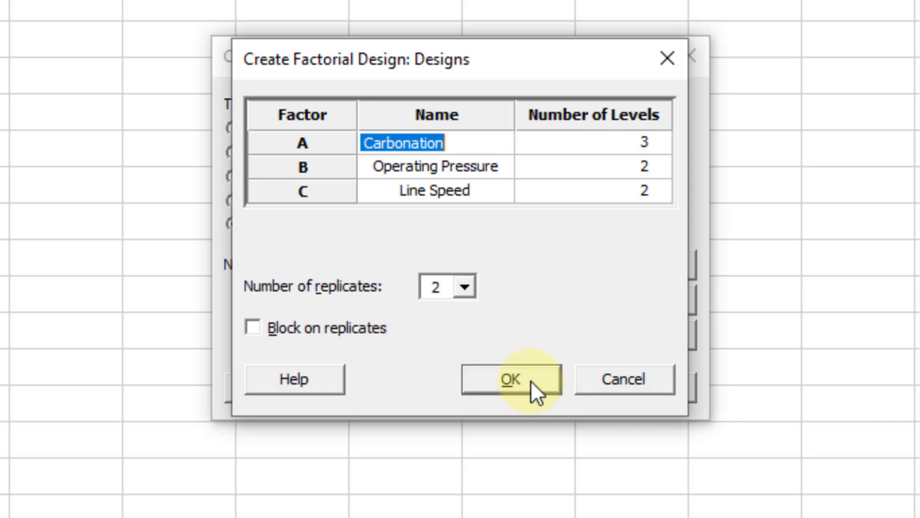
left_click(531, 380)
left_click(549, 370)
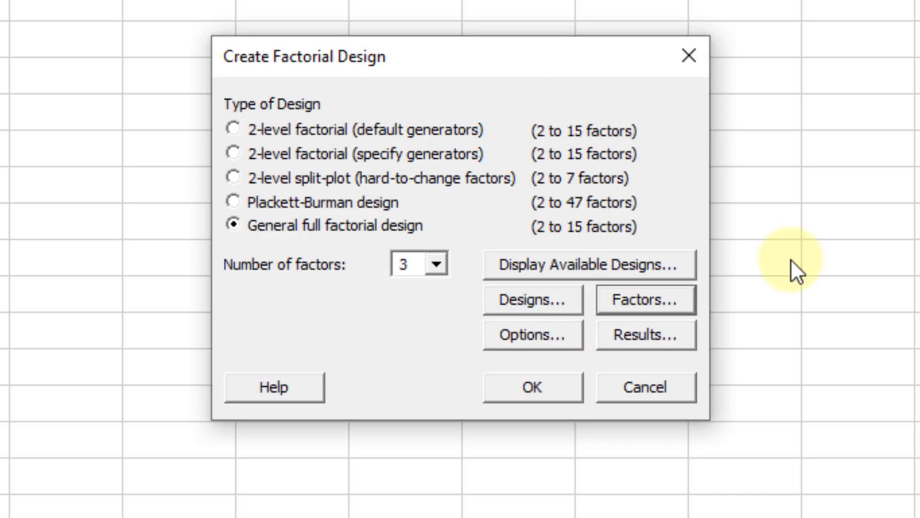
Set the level values of the Percent Carbonation factor to 10, 12 and 14.
left_click(673, 300)
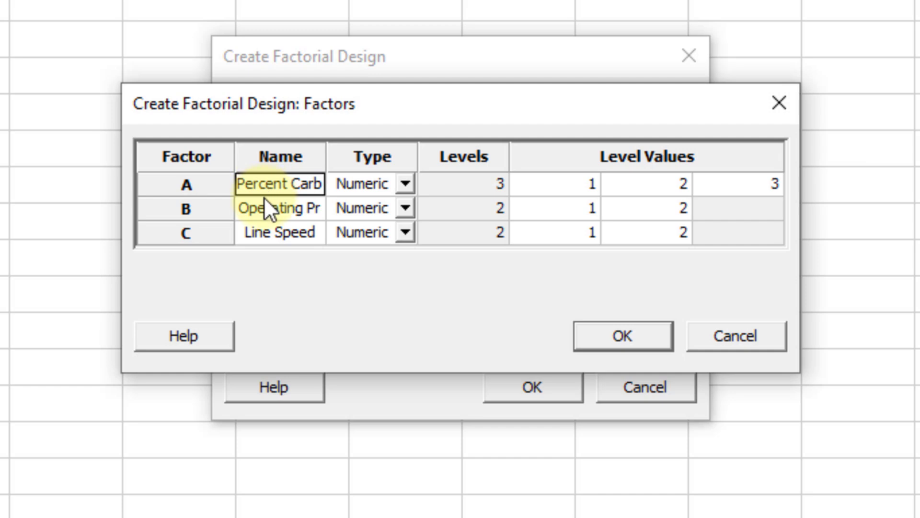
left_click(562, 194)
type("10")
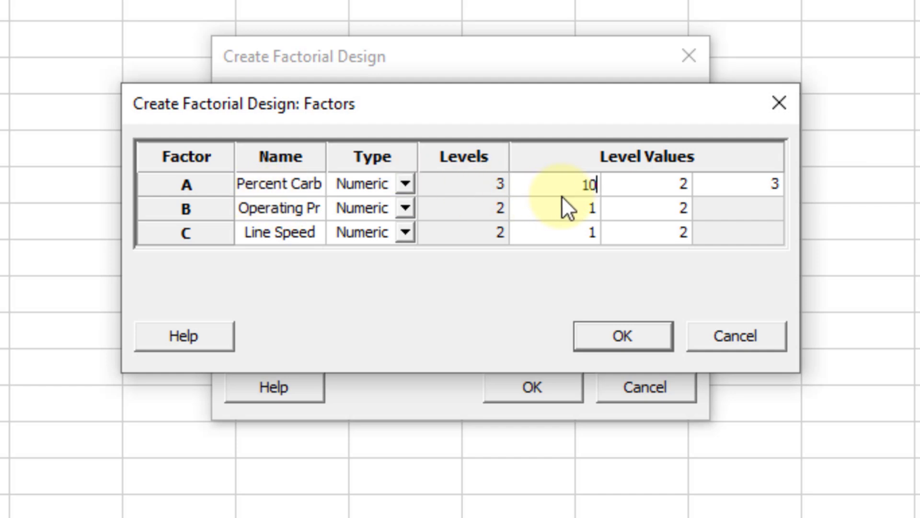
key("Tab")
type("12")
key("Tab")
type("14")
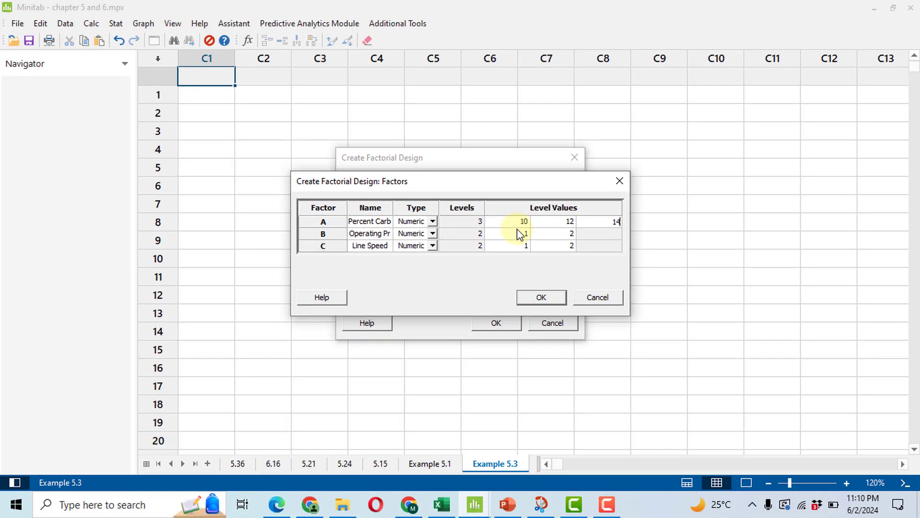
Check the operating pressures in the textbook's Table 5.13 and set the Operating Pressure level values to 25 and 30.
left_click(530, 229)
left_click(277, 504)
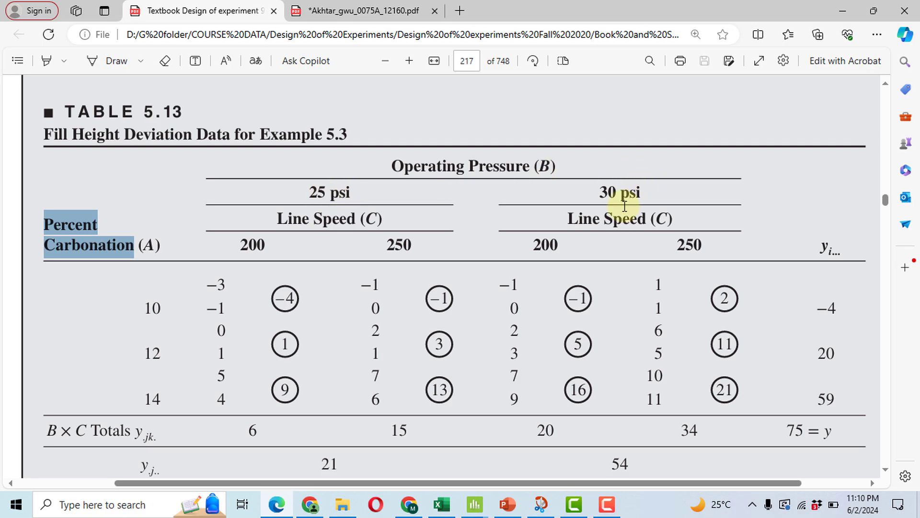
left_click(475, 504)
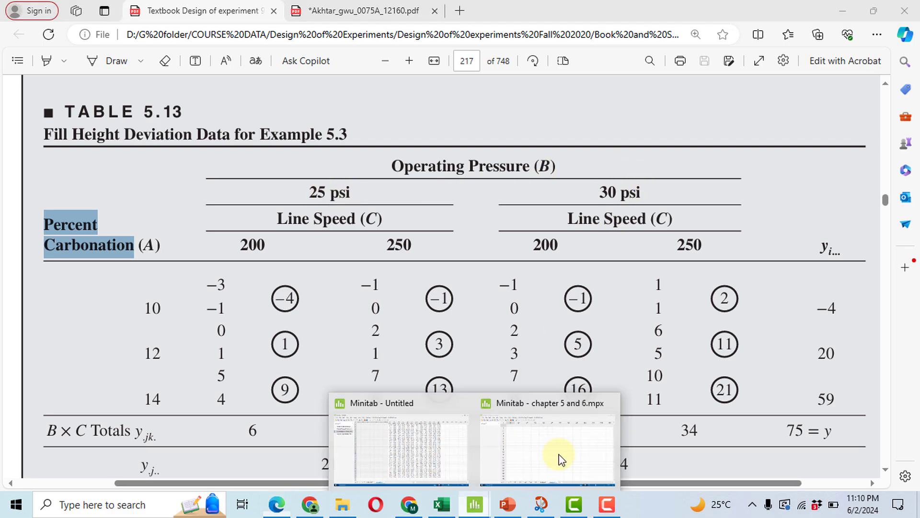
left_click(608, 462)
type("25")
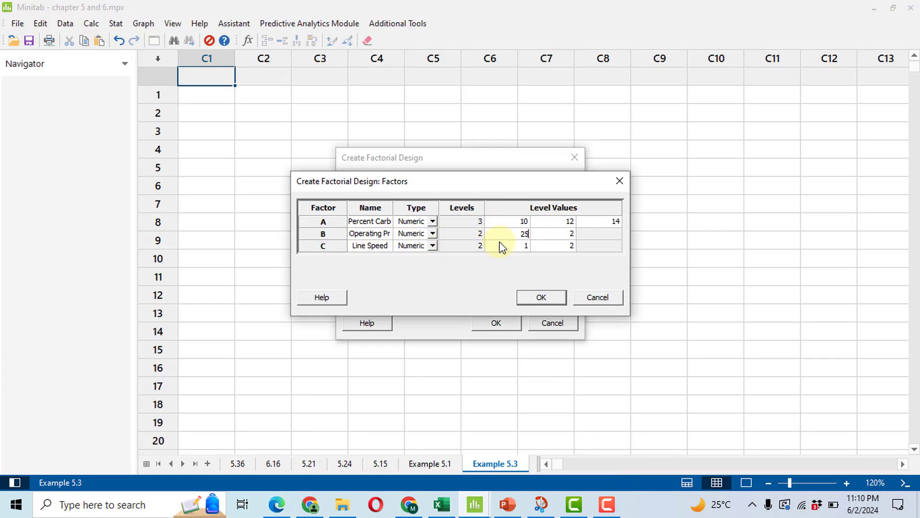
key("Tab")
type("30")
key("Tab")
Check the line speeds in the textbook's Table 5.13 and set the Line Speed level values to 200 and 250.
key("alt+Tab")
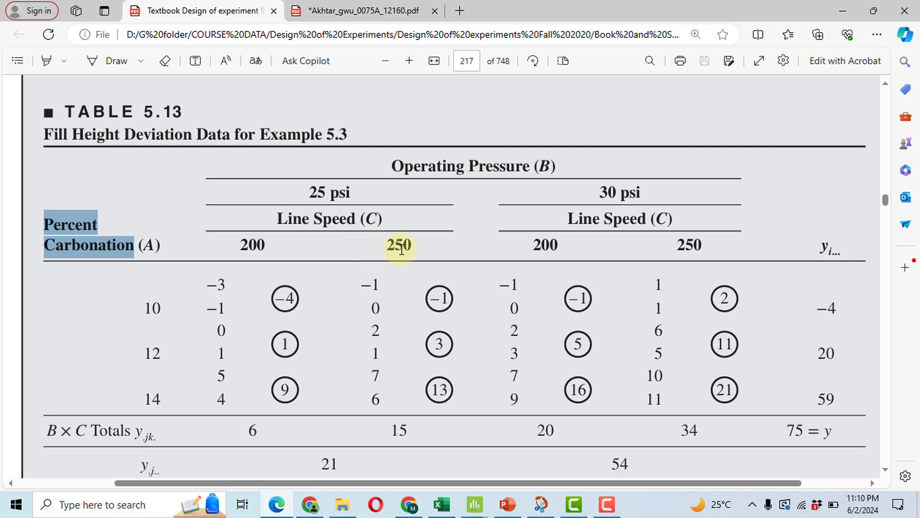
key("alt+Tab")
left_click(511, 246)
type("200")
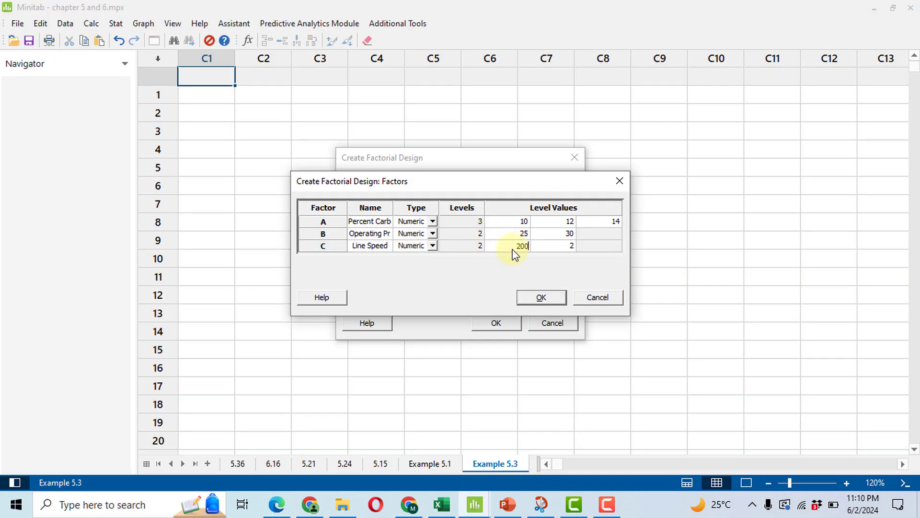
key("Tab")
type("250")
left_click(551, 301)
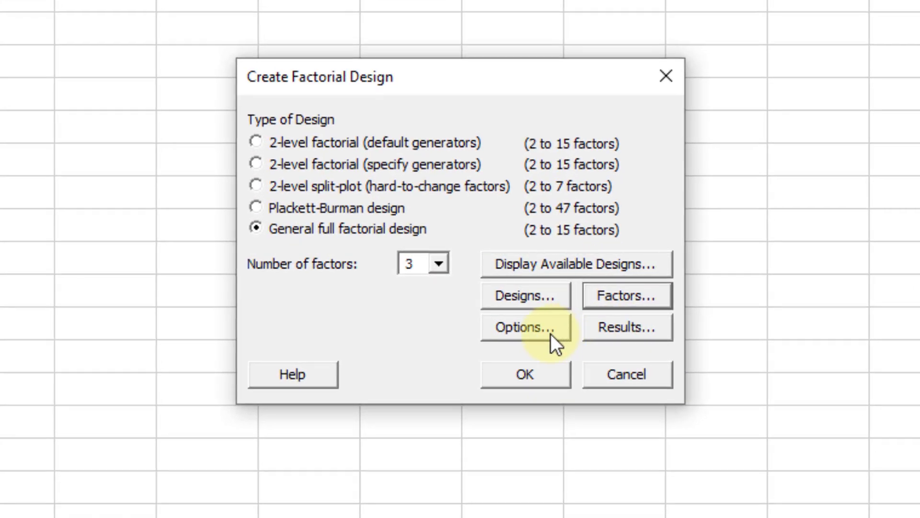
Turn off run randomization, keep the design stored in the worksheet, and generate the factorial design.
left_click(551, 333)
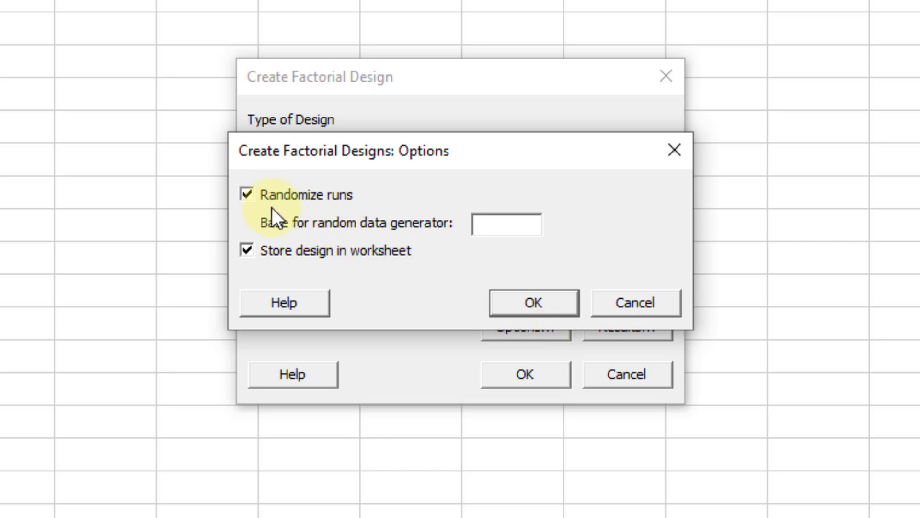
left_click(265, 194)
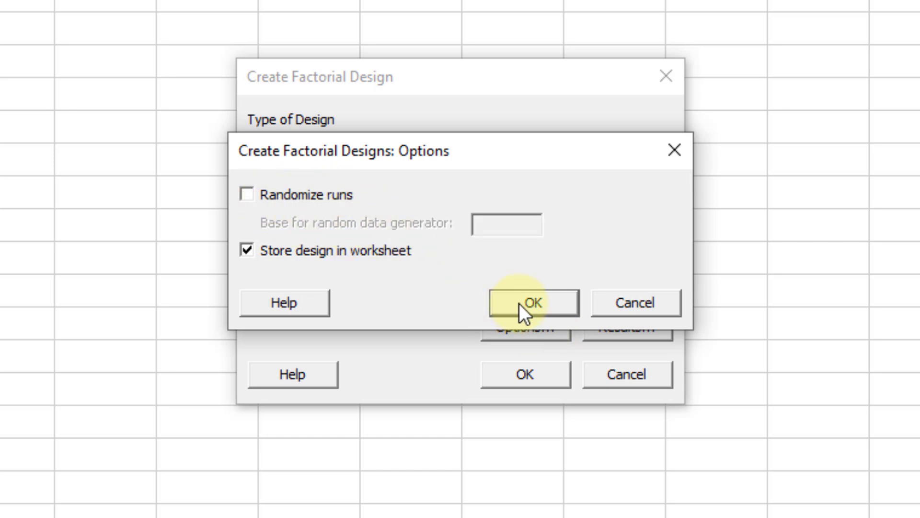
left_click(540, 306)
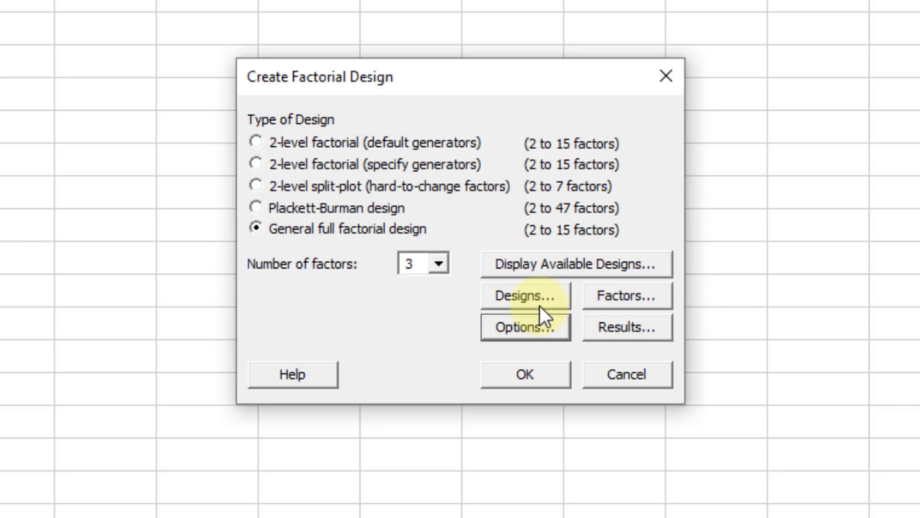
left_click(604, 325)
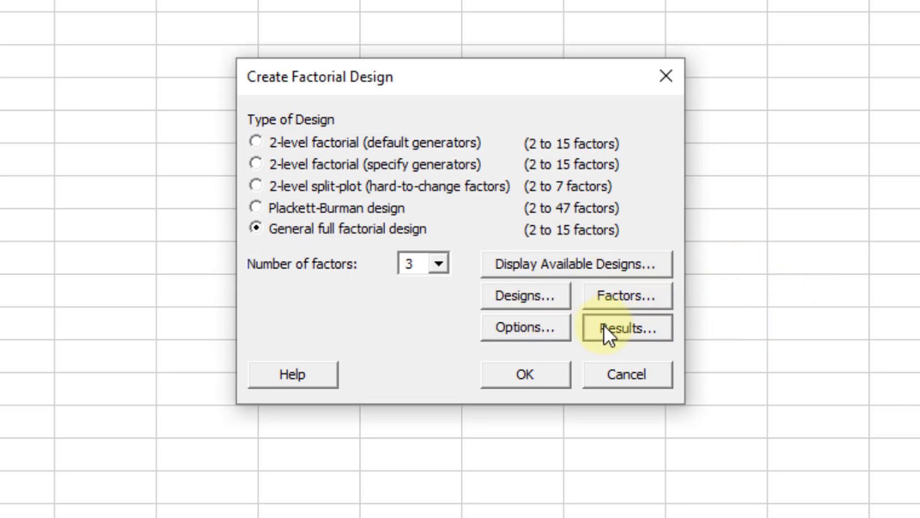
left_click(564, 304)
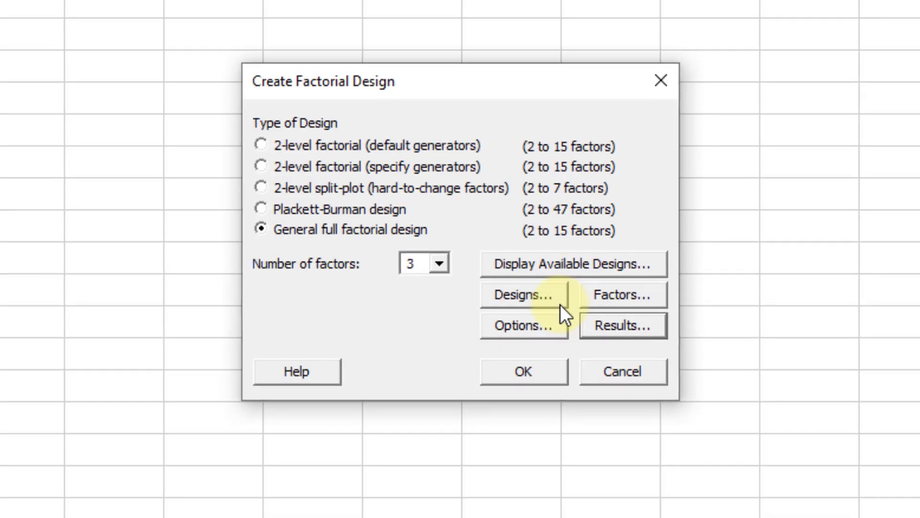
left_click(525, 374)
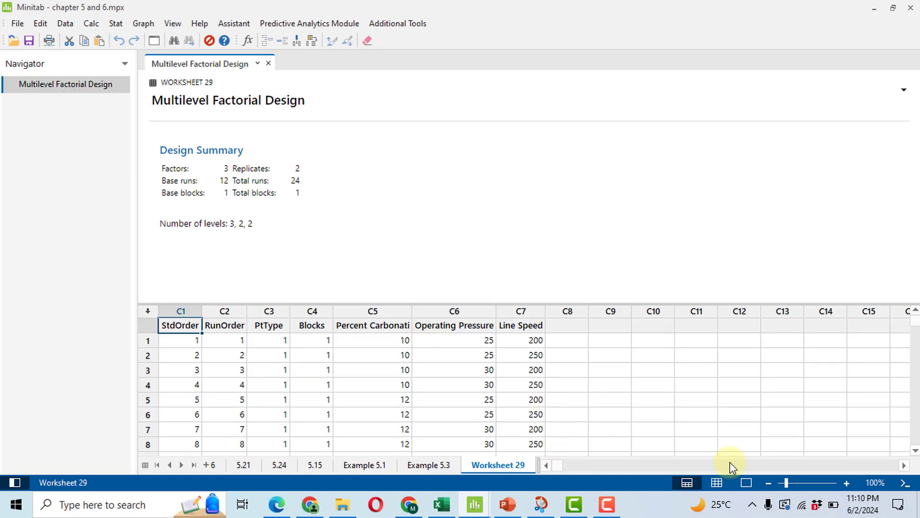
Show only the worksheet with the generated design and title column C8 Fill Height Deviation.
left_click(716, 482)
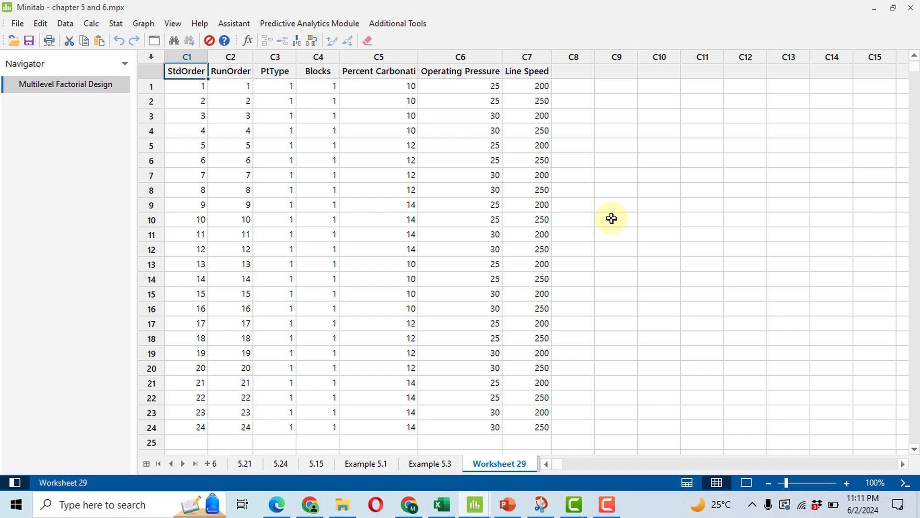
scroll(611, 218, "up", 2, "ctrl")
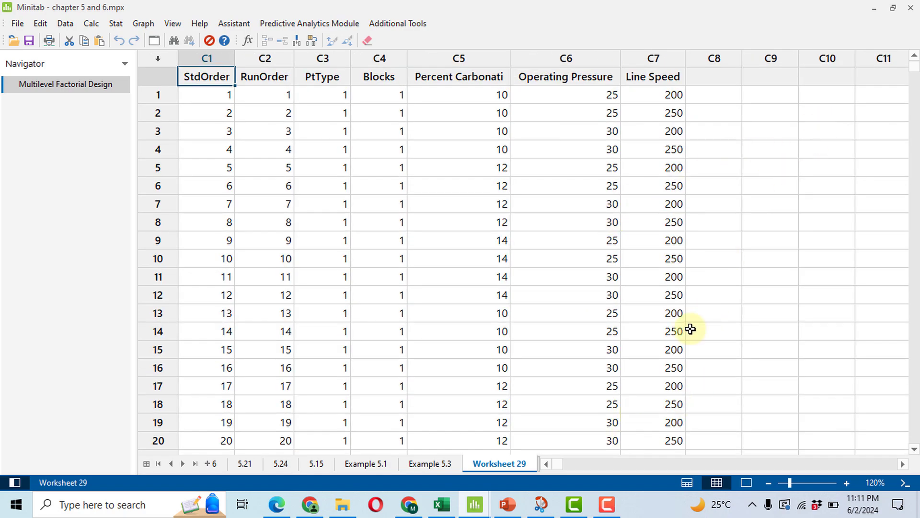
left_click(717, 81)
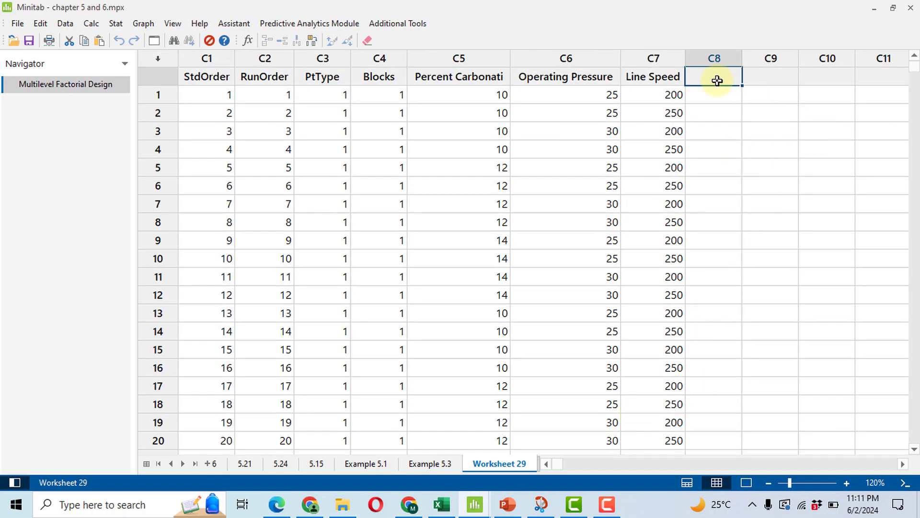
type("Fill Height Deviation")
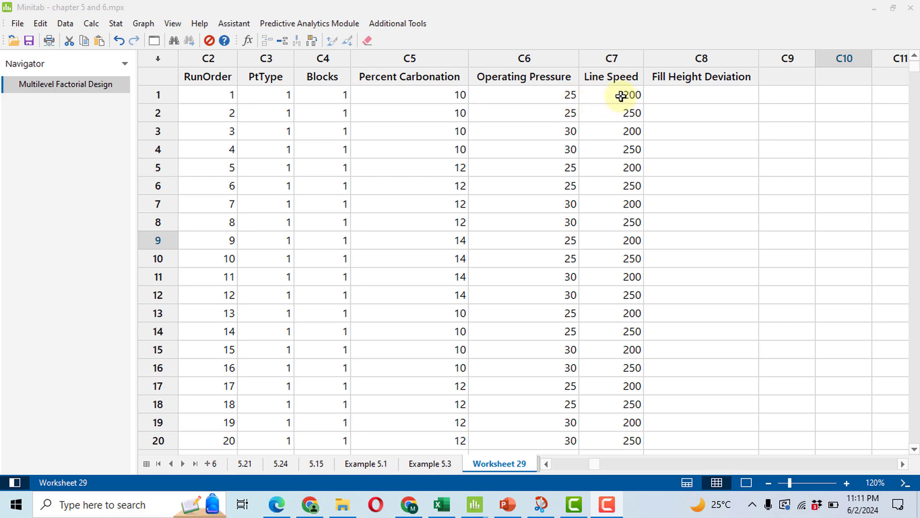
Look up the first replicate in the textbook's Table 5.13 and enter -3 in row 1 of Fill Height Deviation.
left_click(276, 504)
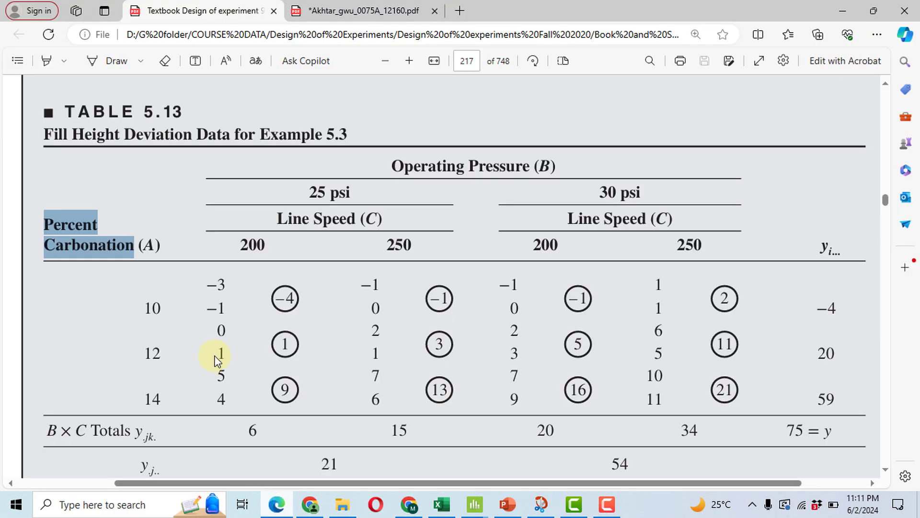
left_click(153, 319)
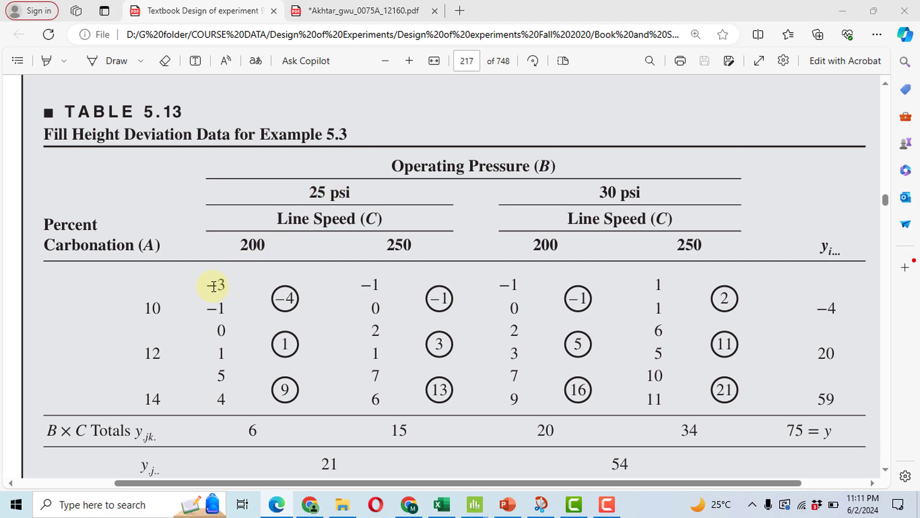
key("alt+Tab")
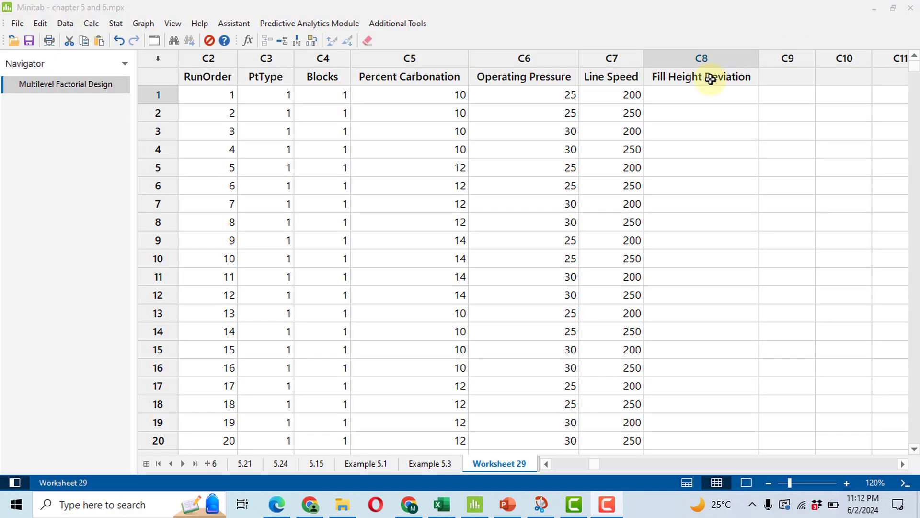
left_click(709, 98)
type("-3")
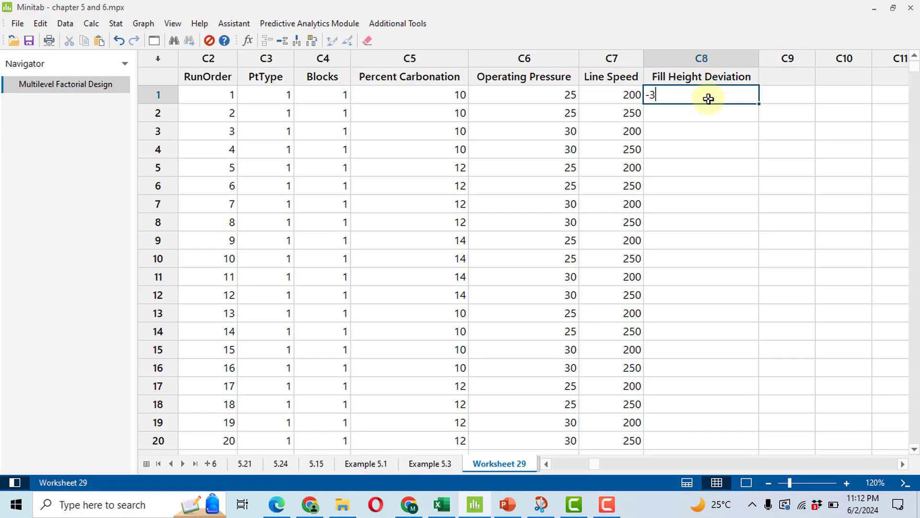
key("Return")
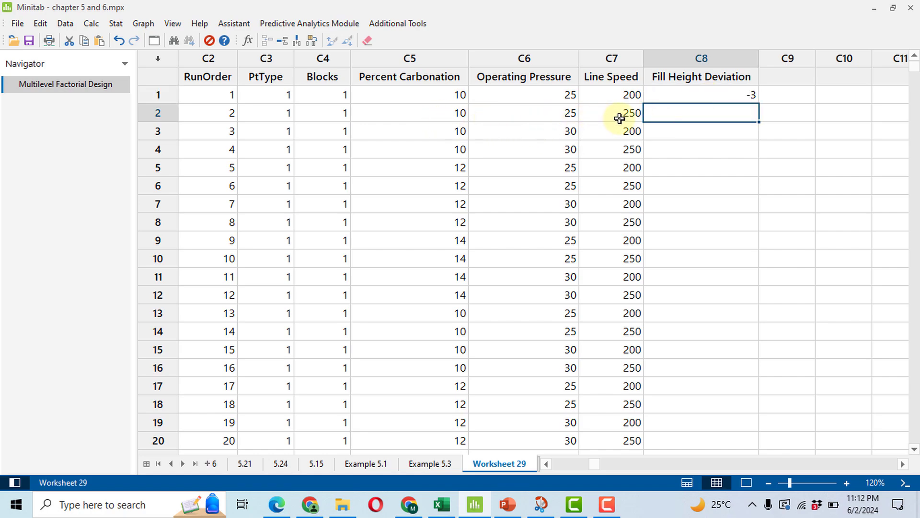
Check Table 5.13 for 10% carbonation, 25 psi and line speed 250, and enter -1 in row 2 of Fill Height Deviation.
left_click(314, 508)
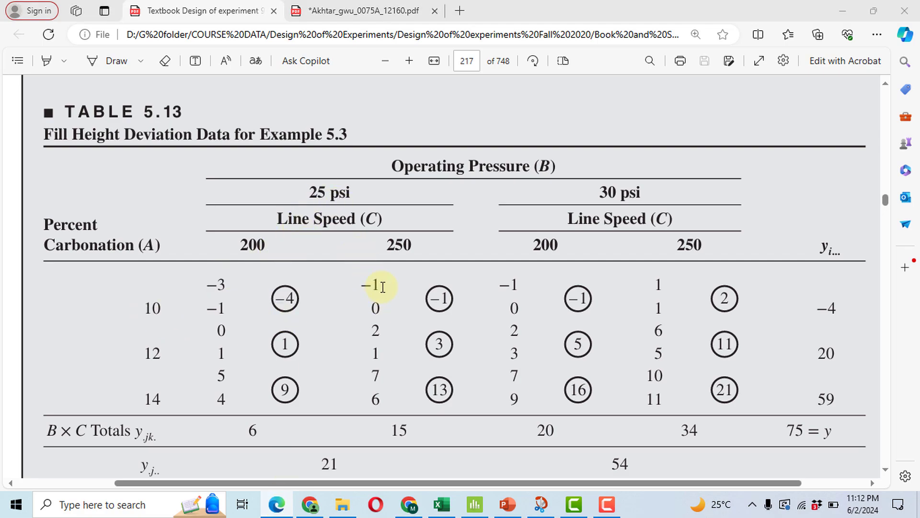
key("alt+Tab")
type("-1")
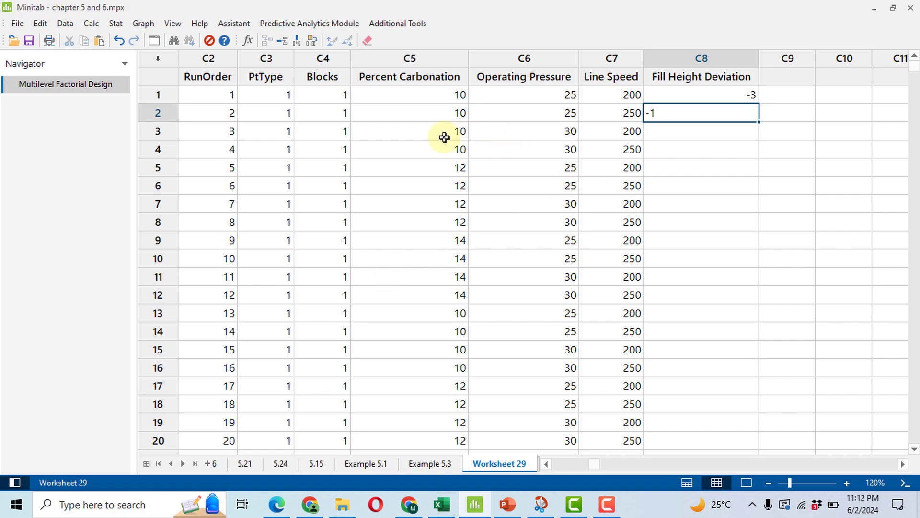
key("alt+Tab")
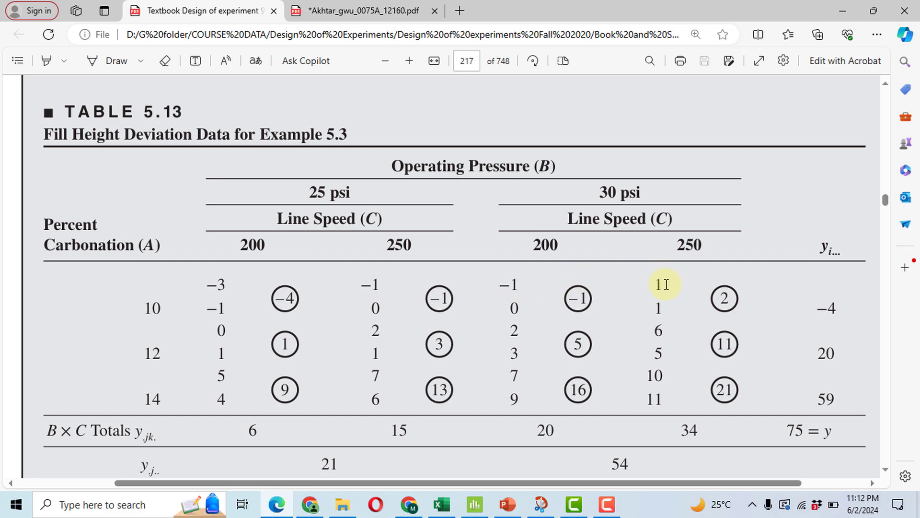
key("alt+Tab")
type("-1")
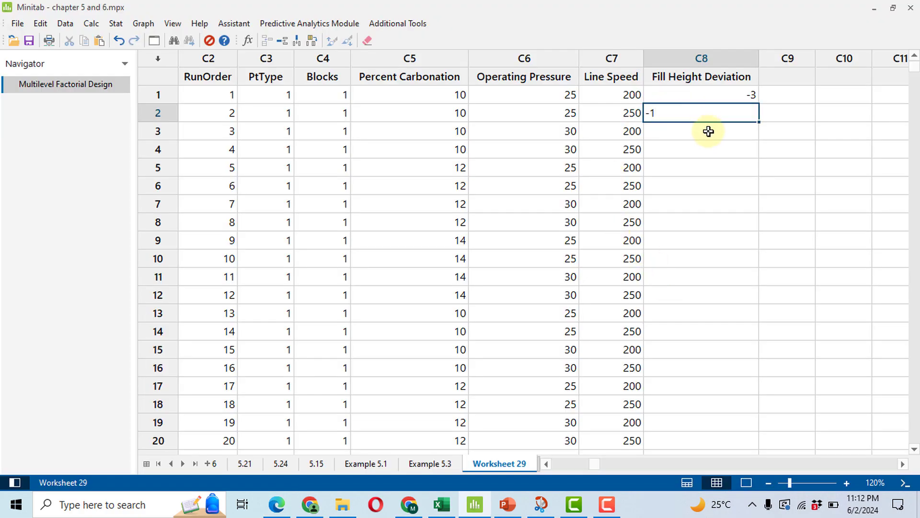
key("Return")
Following Table 5.13 for 10% carbonation at 30 psi, set Fill Height Deviation to -1 in row 3 and 1 in row 4.
type("1")
key("Return")
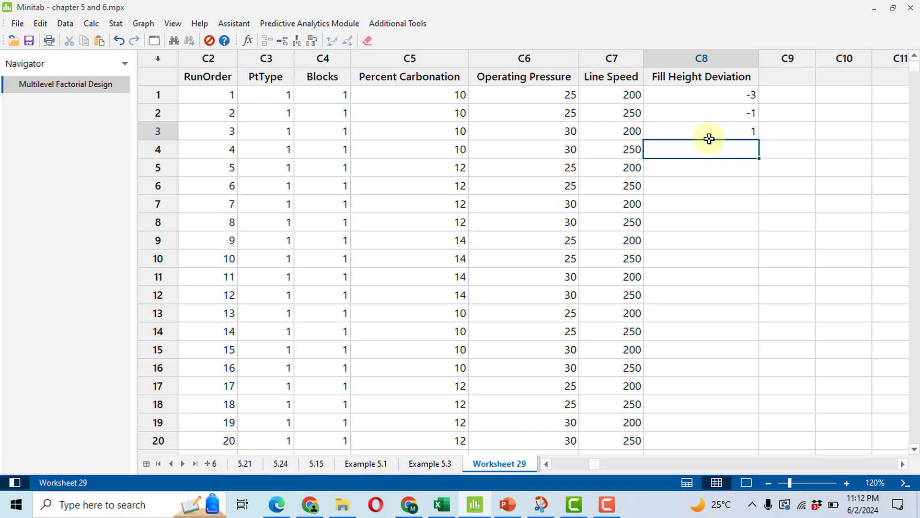
key("alt+Tab")
key("alt+Tab")
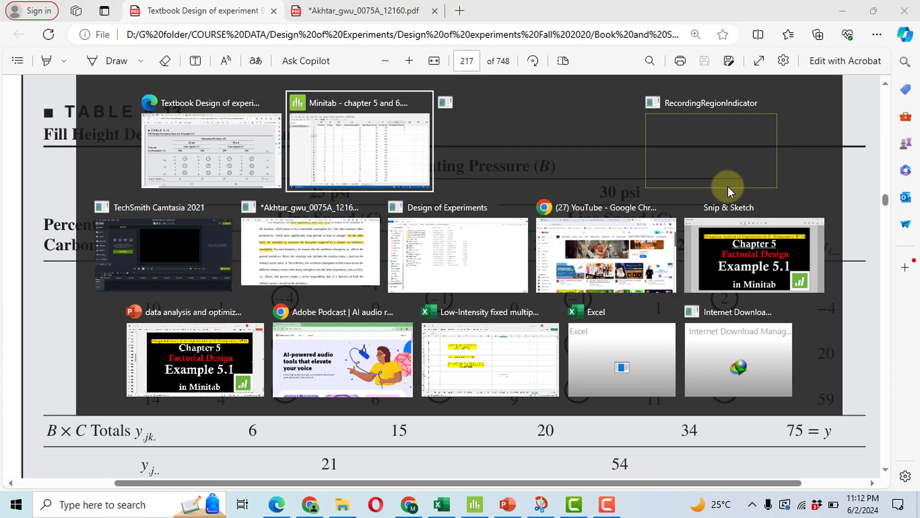
double_click(726, 133)
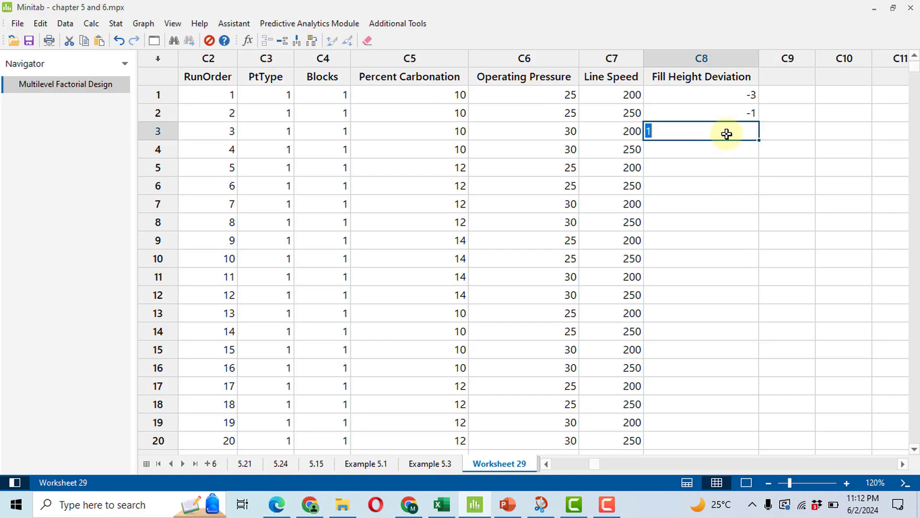
type("-")
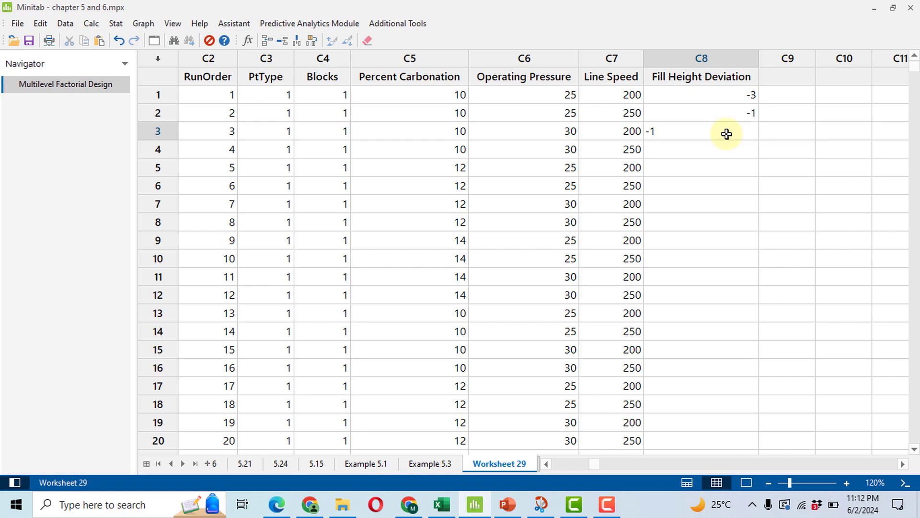
key("Return")
type("1")
key("Return")
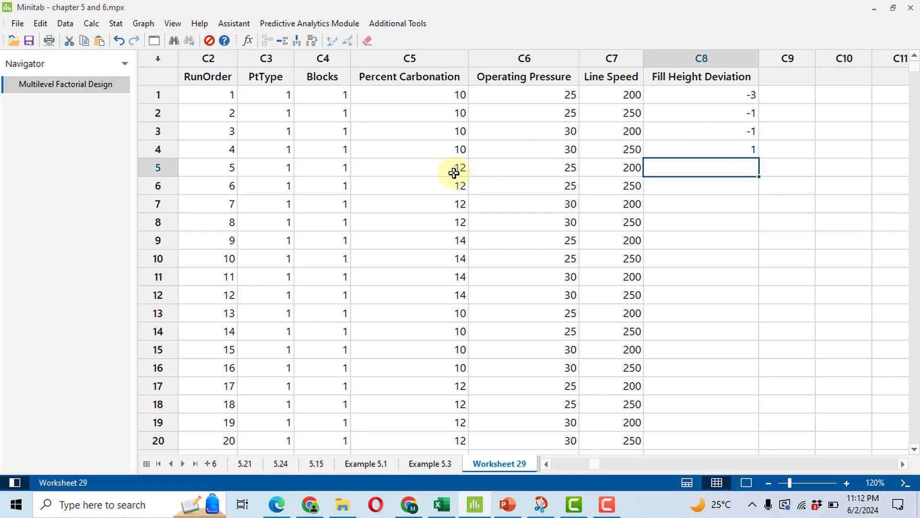
Look up the 12% carbonation values at 25 psi in Table 5.13 and enter deviations 0 and 2 in rows 5 and 6.
key("alt+Tab")
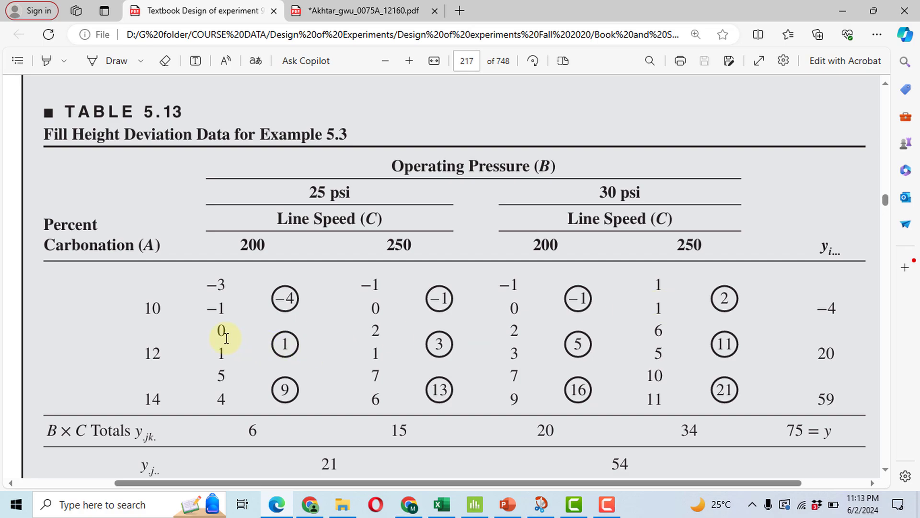
key("alt+Tab")
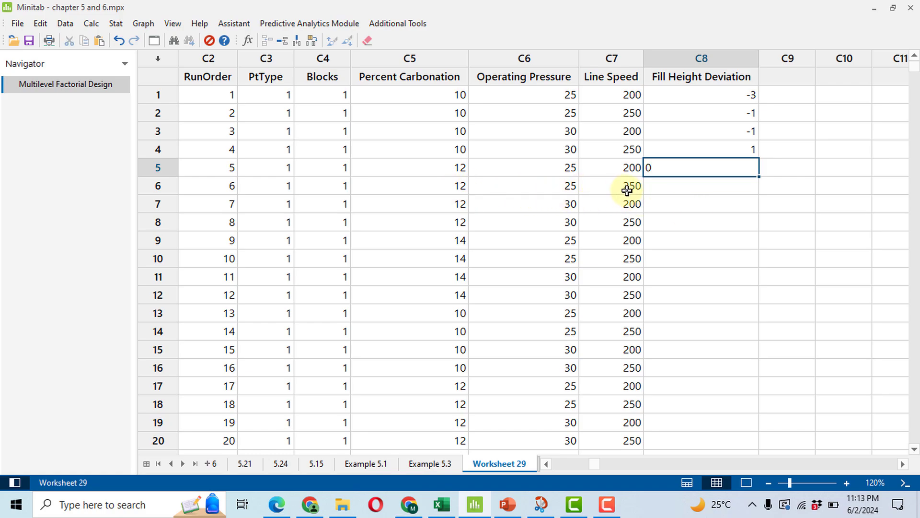
key("alt+Tab")
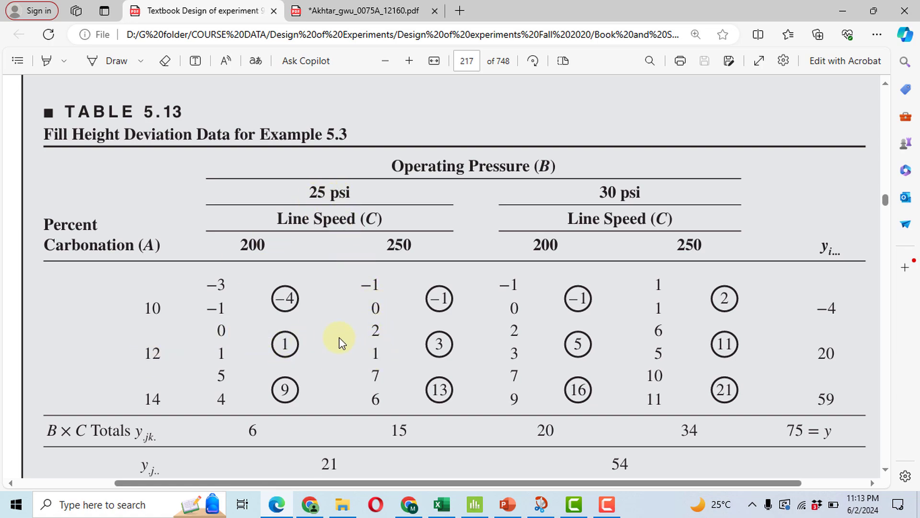
key("alt+Tab")
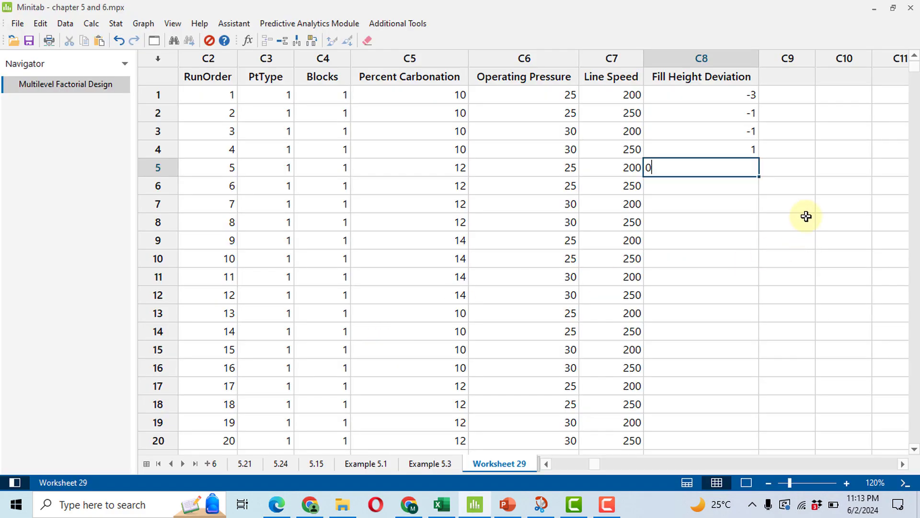
key("Return")
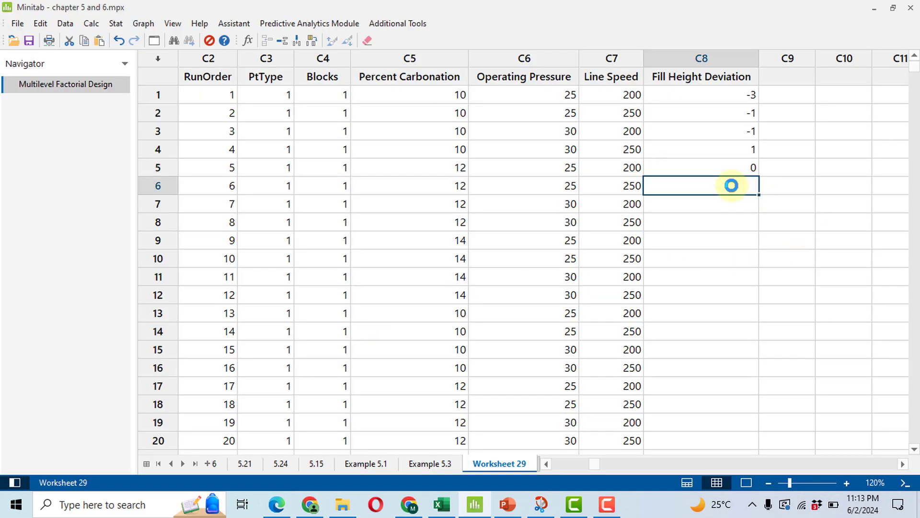
type("2")
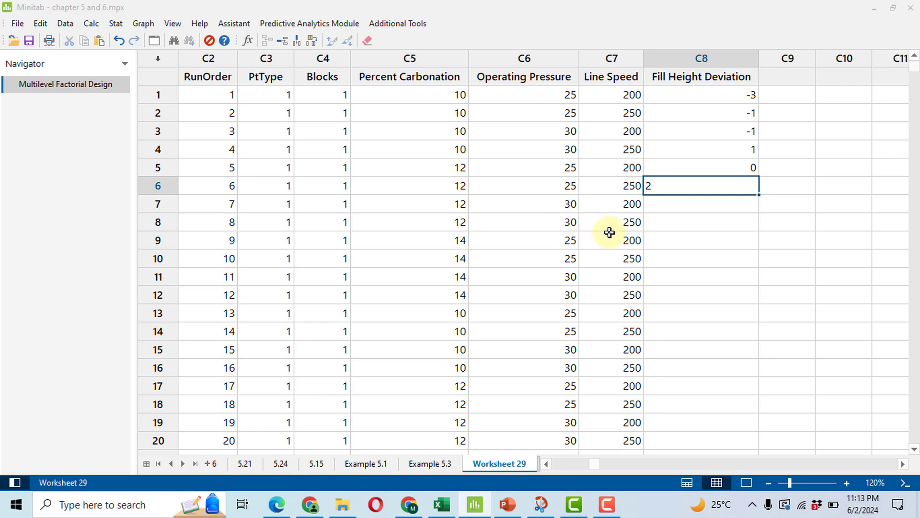
Look up the 12% carbonation values at 30 psi in Table 5.13 and enter deviations 2 and 6 in rows 7 and 8.
key("alt+Tab")
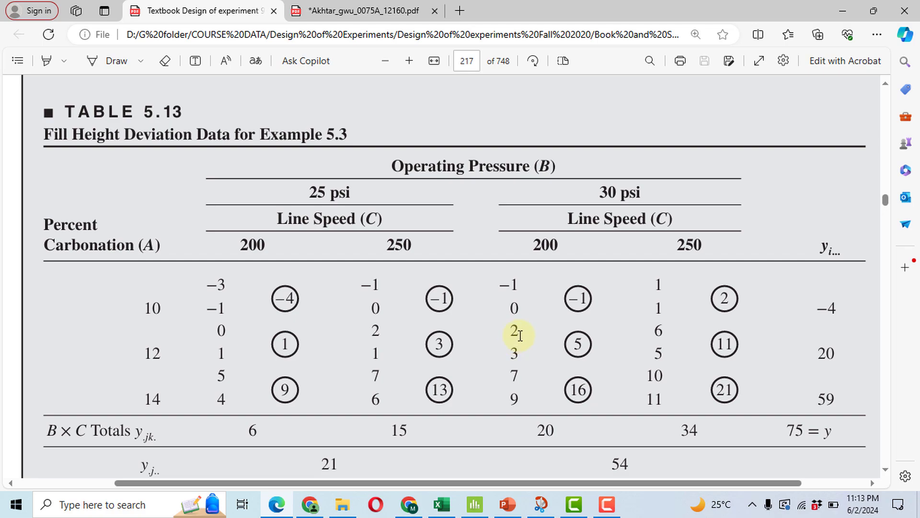
key("alt+Tab")
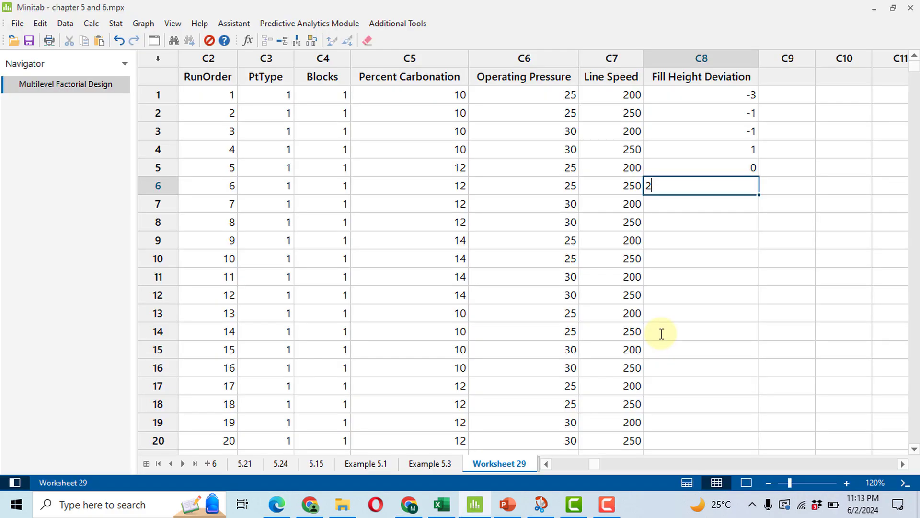
type("2")
key("Return")
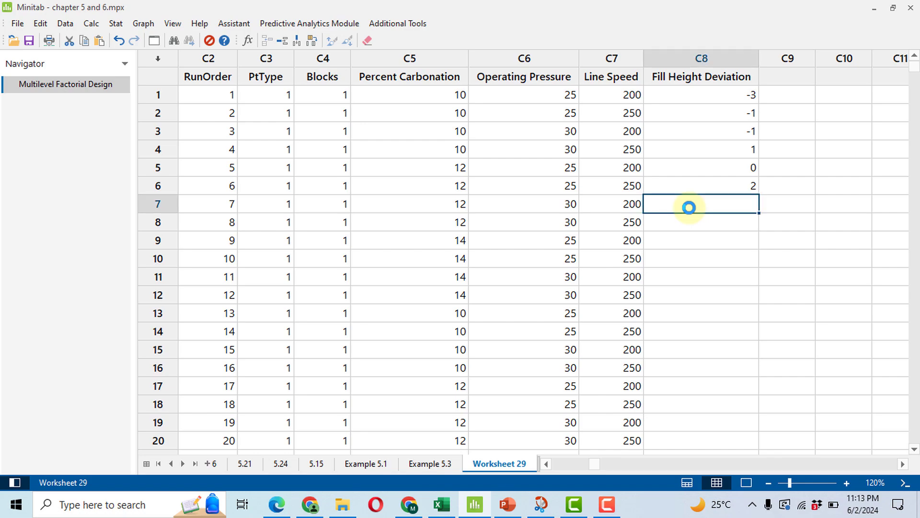
type("2")
key("Return")
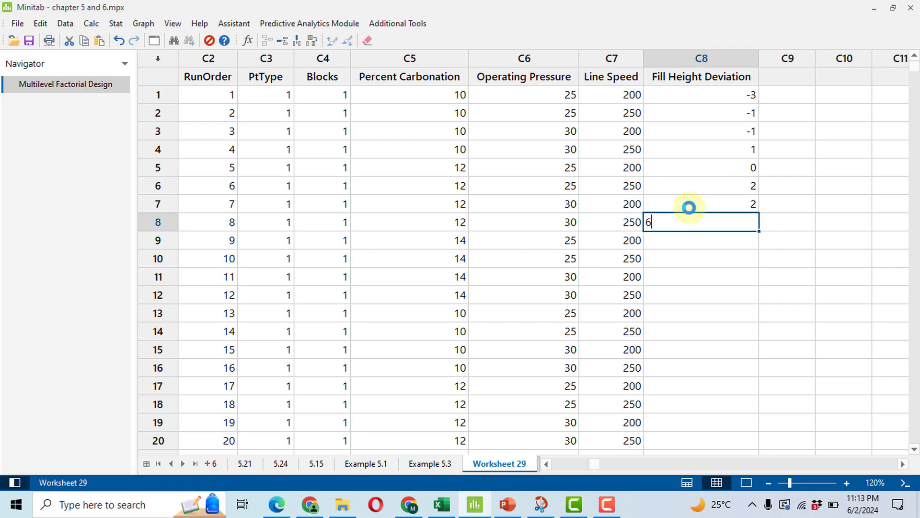
type("6")
key("Return")
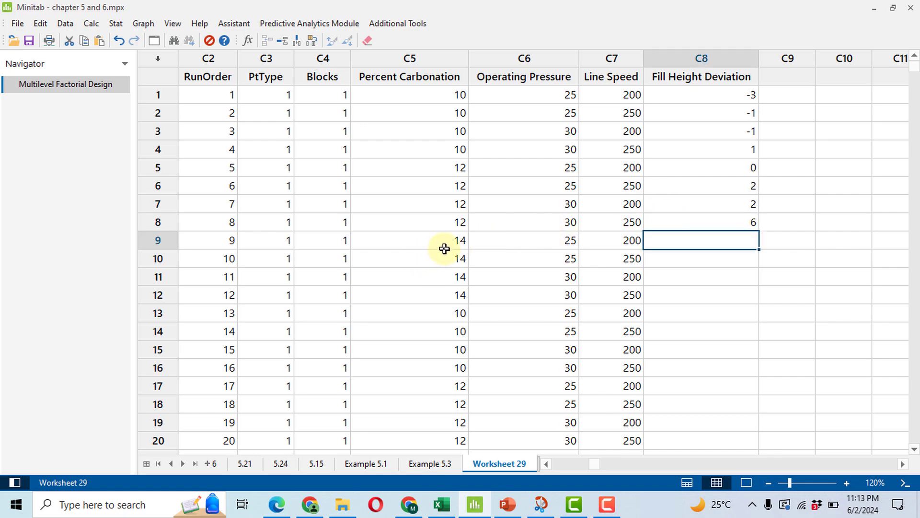
Look up the 14% carbonation values at 25 psi in Table 5.13 and enter deviations 5 and 7 in rows 9 and 10.
key("alt+Tab")
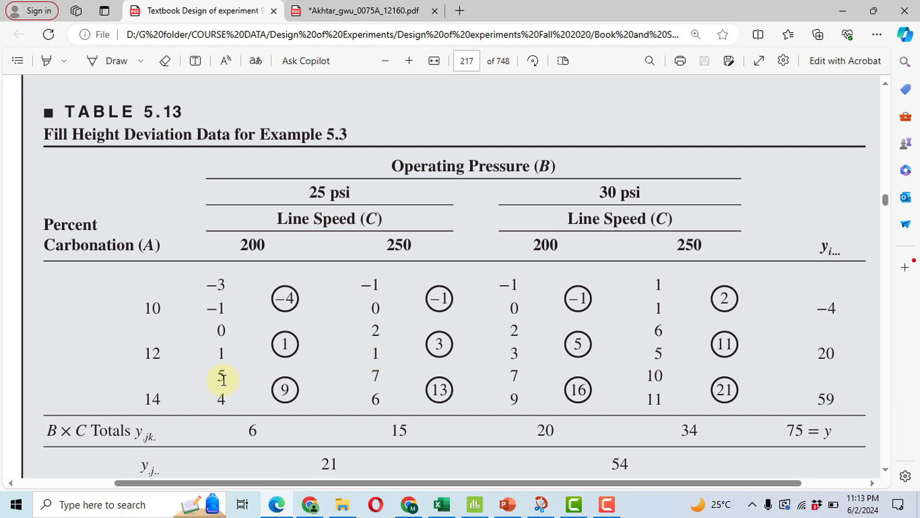
key("alt+Tab")
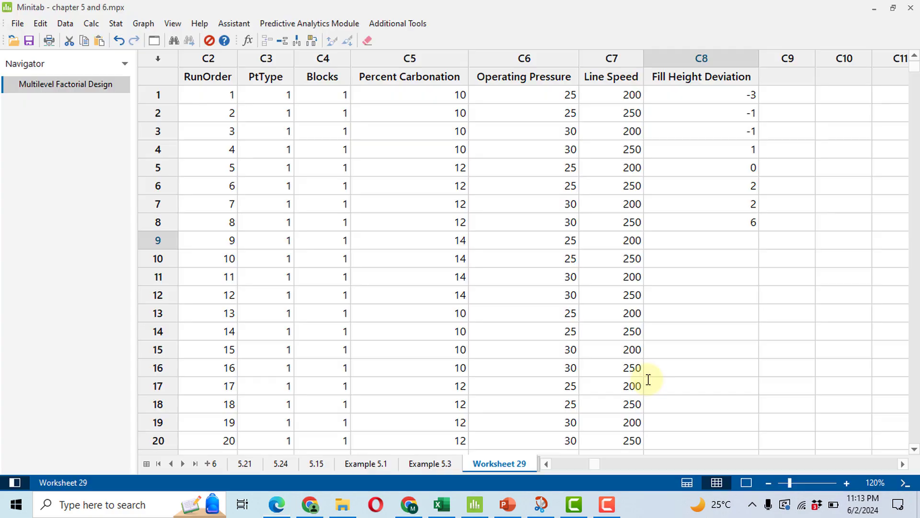
type("5")
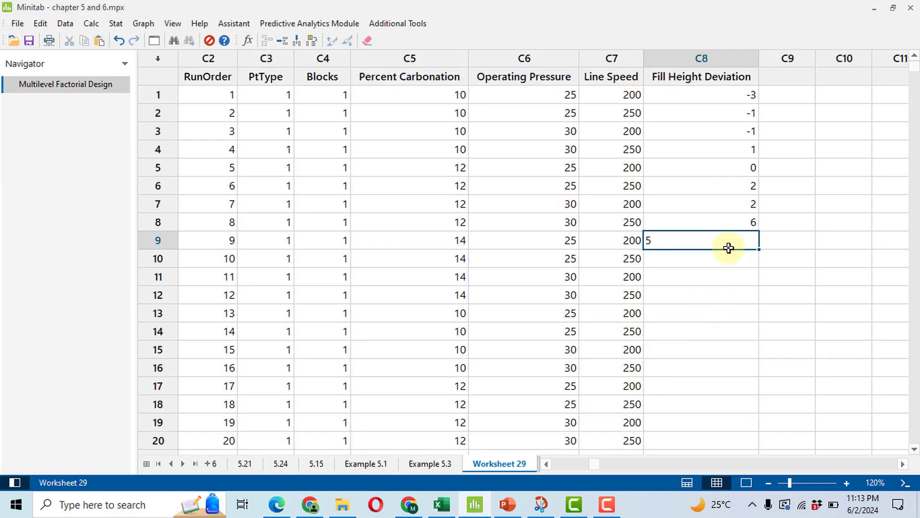
key("Return")
type("7")
key("Return")
key("Return")
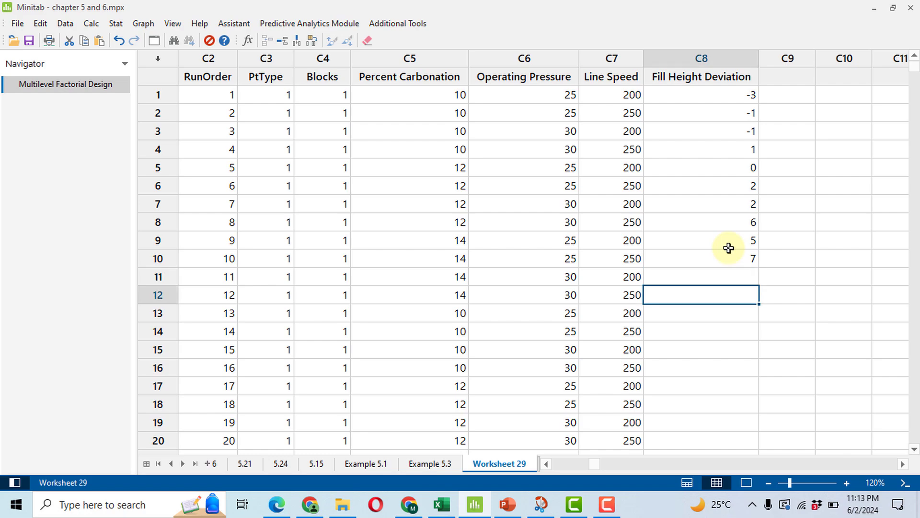
Enter deviations 7 and 10 in rows 11 and 12, checking the 14% carbonation values at 30 psi in Table 5.13.
key("Up")
type("7")
key("Return")
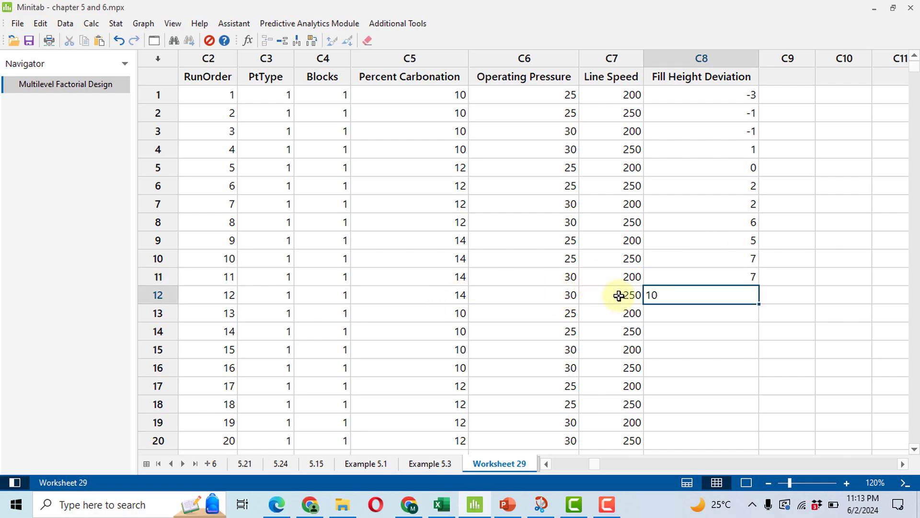
key("alt+Tab")
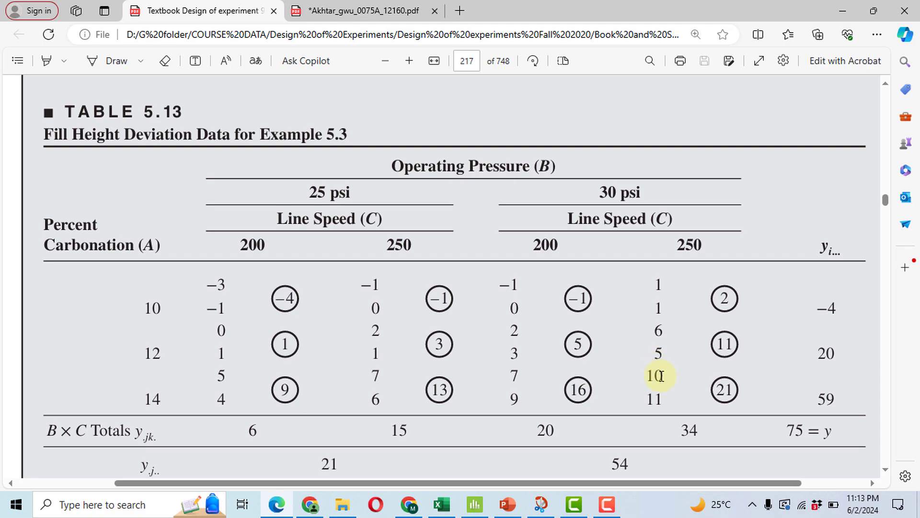
key("alt+Tab")
type("10")
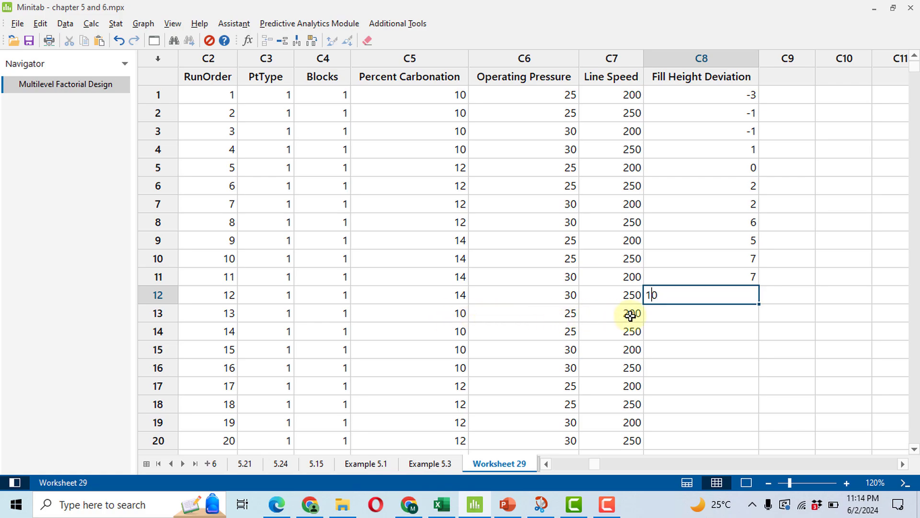
Look up the second replicate for 10% carbonation at 25 psi in Table 5.13 and enter -1 and 0 in rows 13 and 14.
key("alt+Tab")
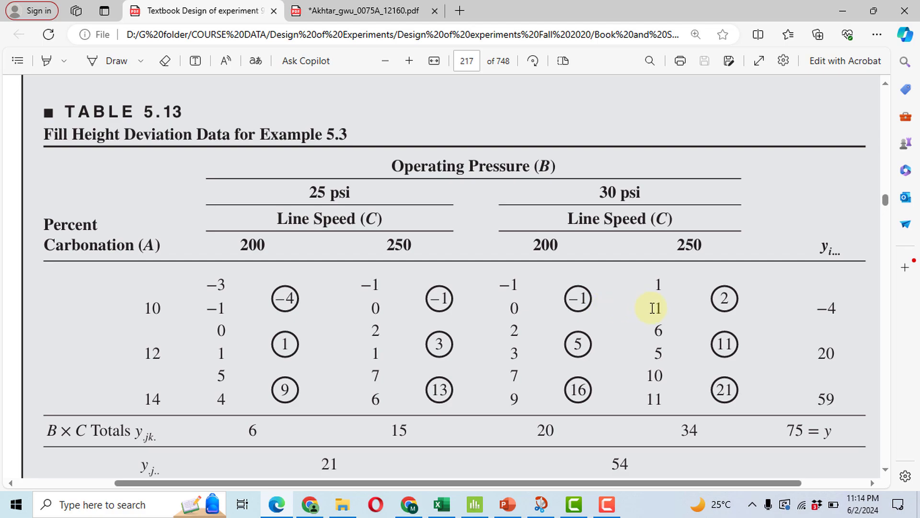
key("alt+Tab")
key("Return")
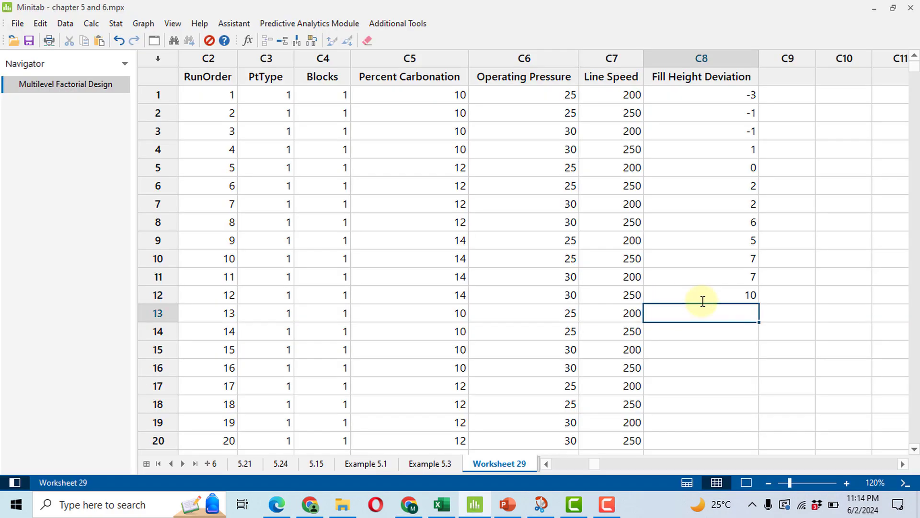
type("-1")
key("Return")
type("0")
key("Return")
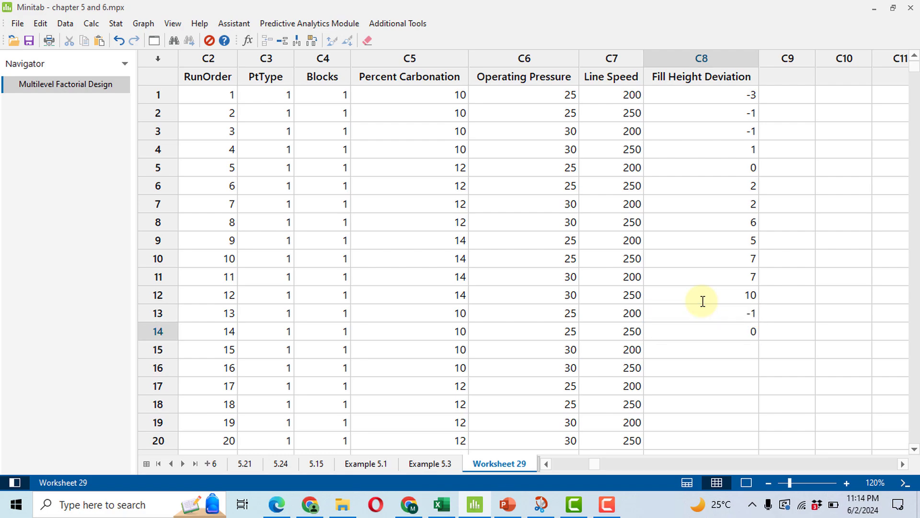
Enter fill height deviations 0 and 1 in rows 15 and 16 for 10% carbonation at 30 psi.
type("0")
key("Return")
type("1")
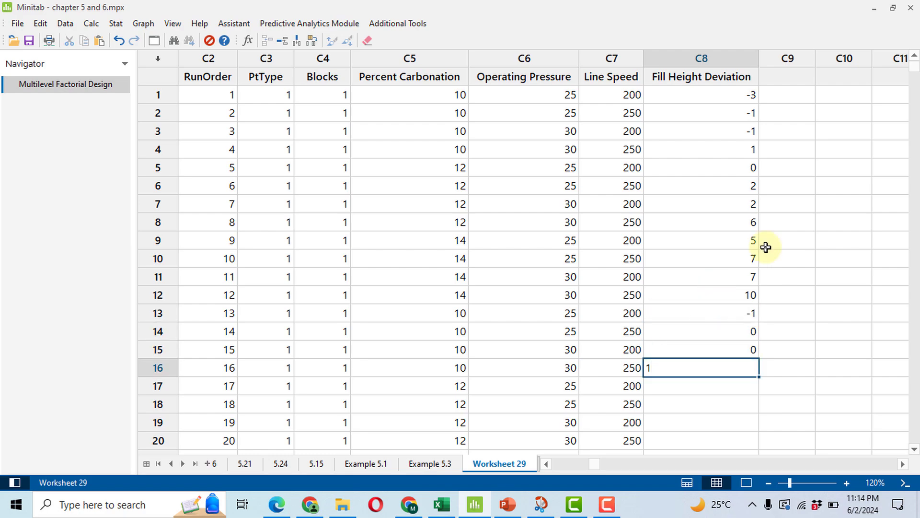
key("Return")
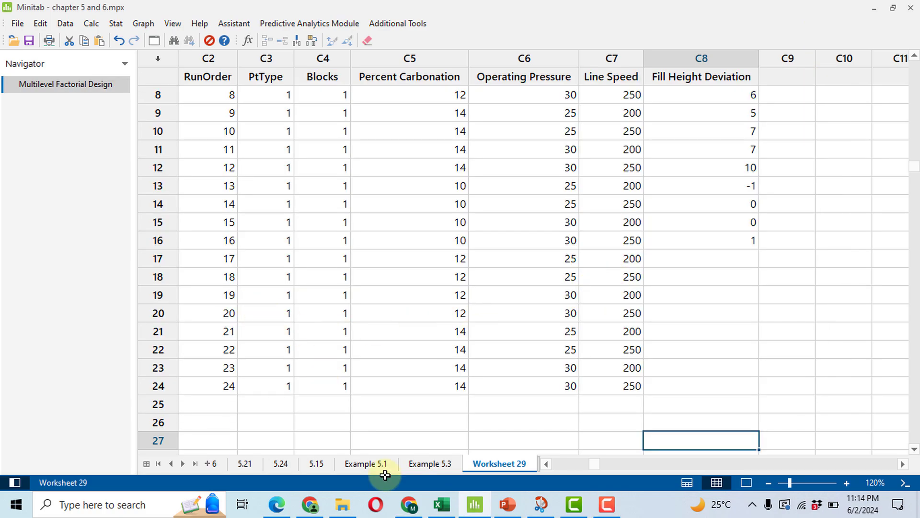
Look up the second replicate for 12% carbonation in Table 5.13 and enter deviations 1, 1, 3 and 5 in rows 17 to 20.
left_click(277, 504)
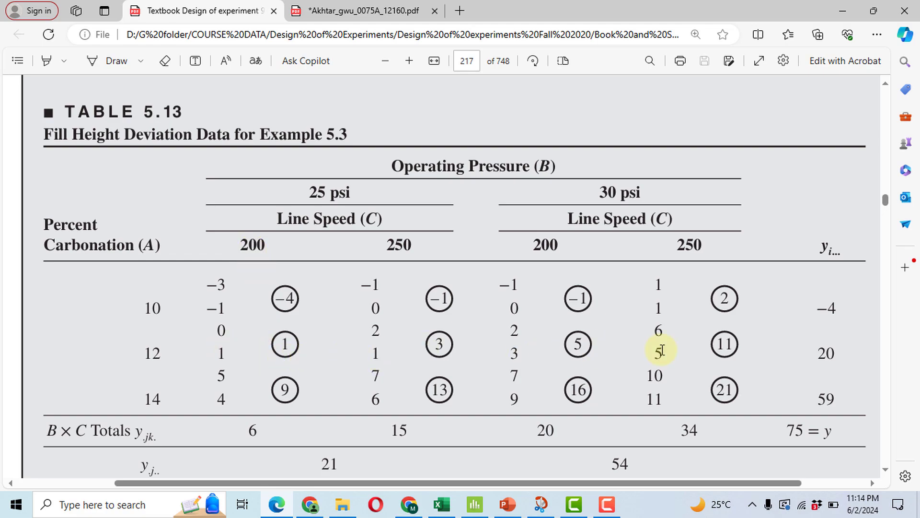
key("alt+Tab")
left_click(728, 252)
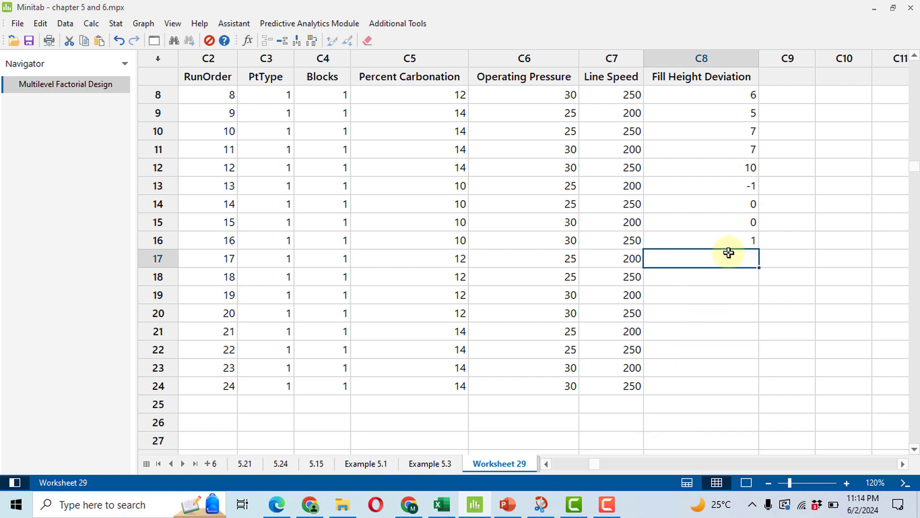
type("1")
key("Return")
type("1")
key("Return")
type("3")
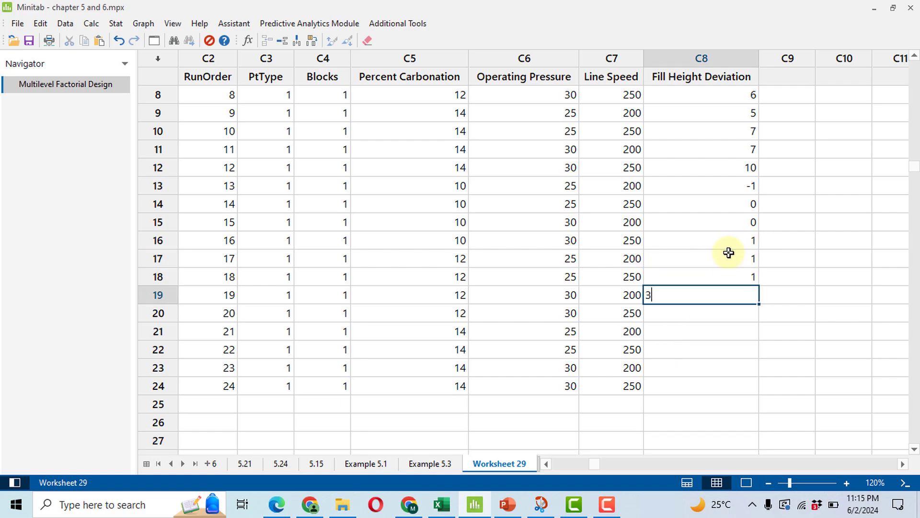
key("Return")
type("5")
key("Return")
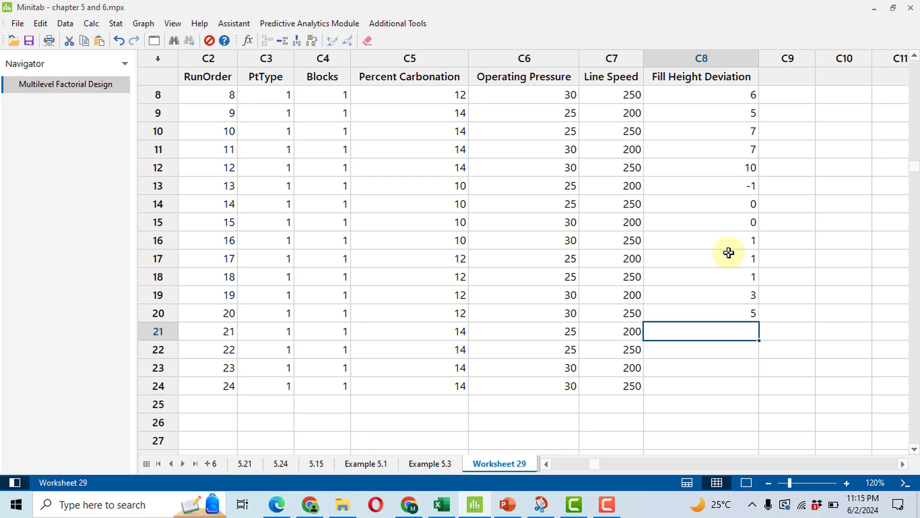
Look up the second replicate for 14% carbonation in Table 5.13 and enter deviations 4, 6, 9 and 11 in rows 21 to 24.
key("alt+Tab")
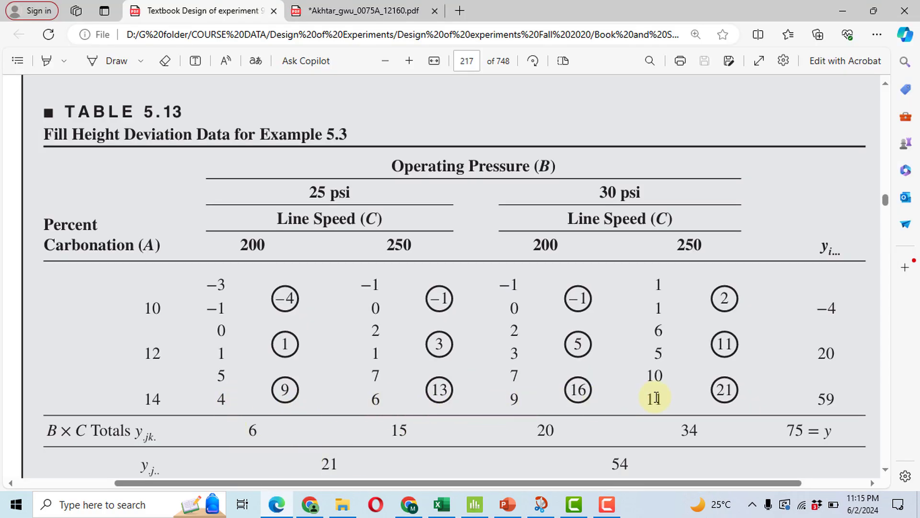
key("alt+Tab")
type("4")
key("Return")
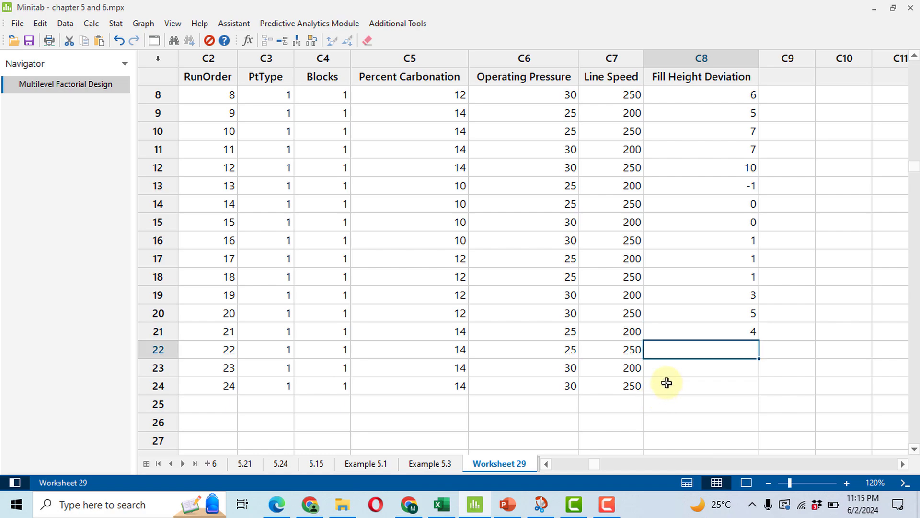
type("6")
key("Return")
type("9")
key("Return")
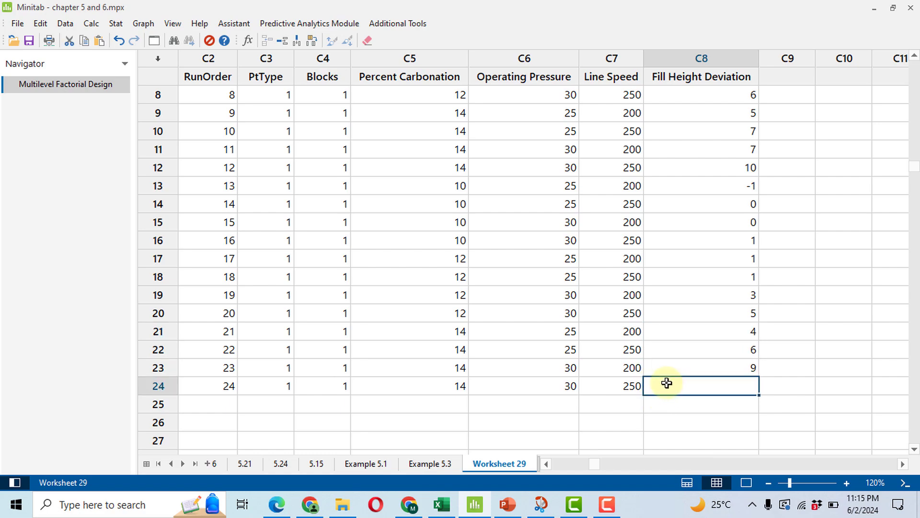
type("11")
key("Return")
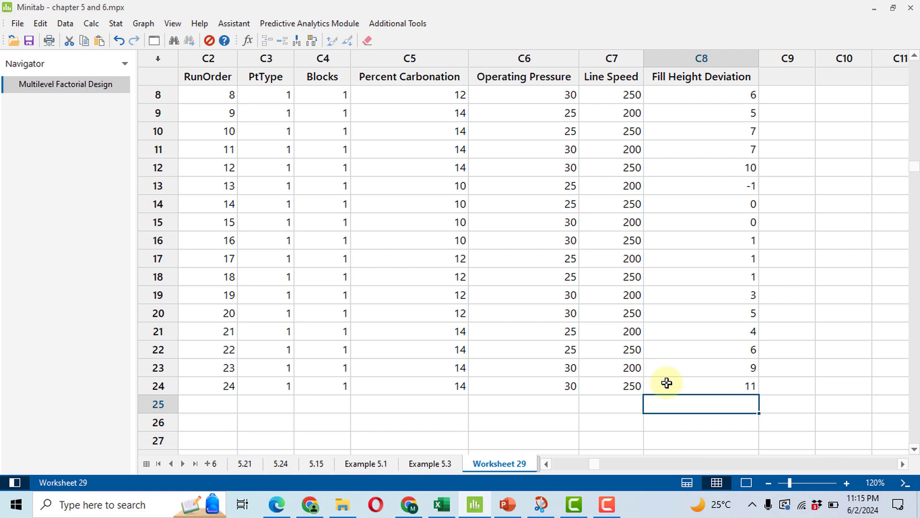
Review the entered fill height deviations from the last row back up to the column heading.
left_click(666, 383)
key("Up")
key("Up")
key("Up")
key("Up")
key("Up")
key("Up")
key("Up")
key("Up")
key("Up")
key("Up")
key("Up")
key("Up")
key("Up")
key("Up")
key("Up")
key("Up")
key("Up")
key("Up")
key("Up")
key("Up")
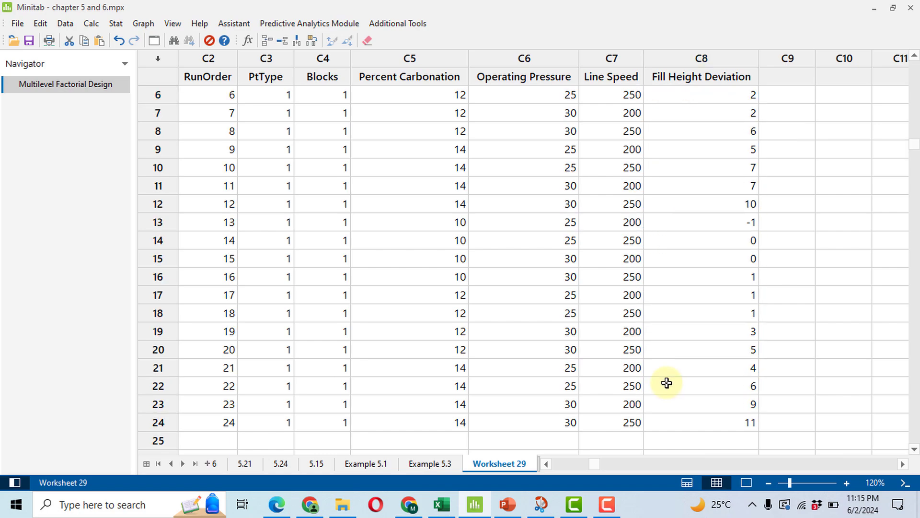
key("Up")
key("Up")
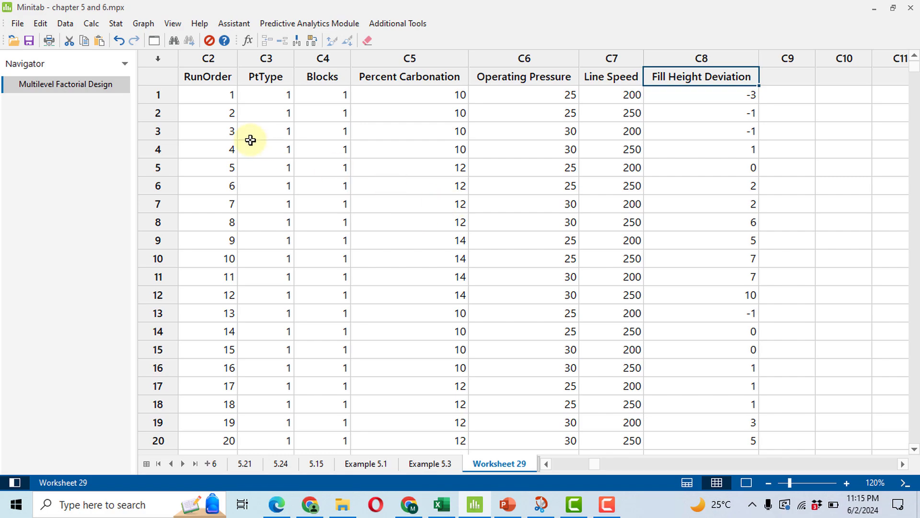
Start Analyze Factorial Design and choose Fill Height Deviation as the response.
left_click(117, 24)
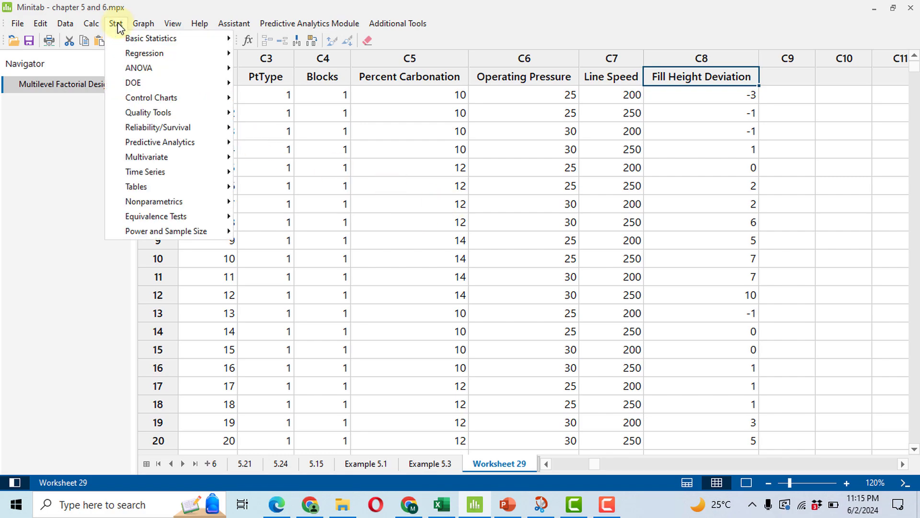
mouse_move(185, 83)
mouse_move(307, 101)
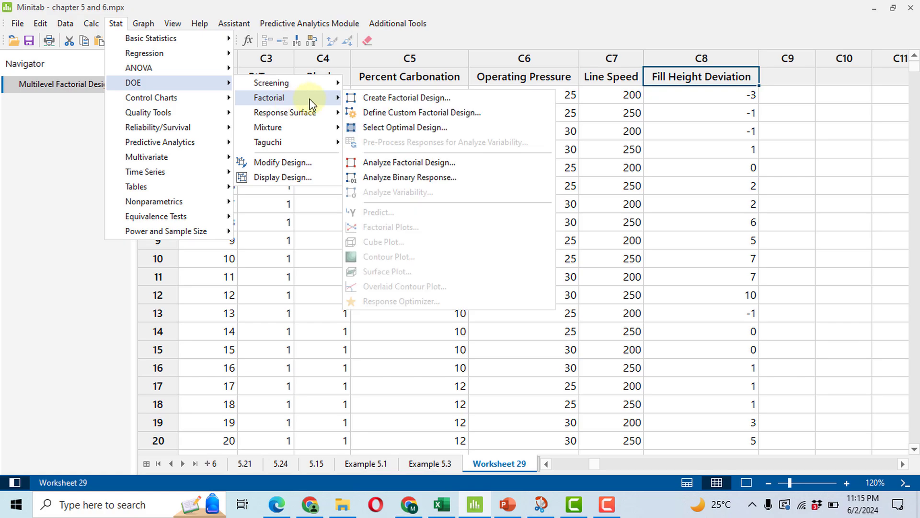
left_click(420, 163)
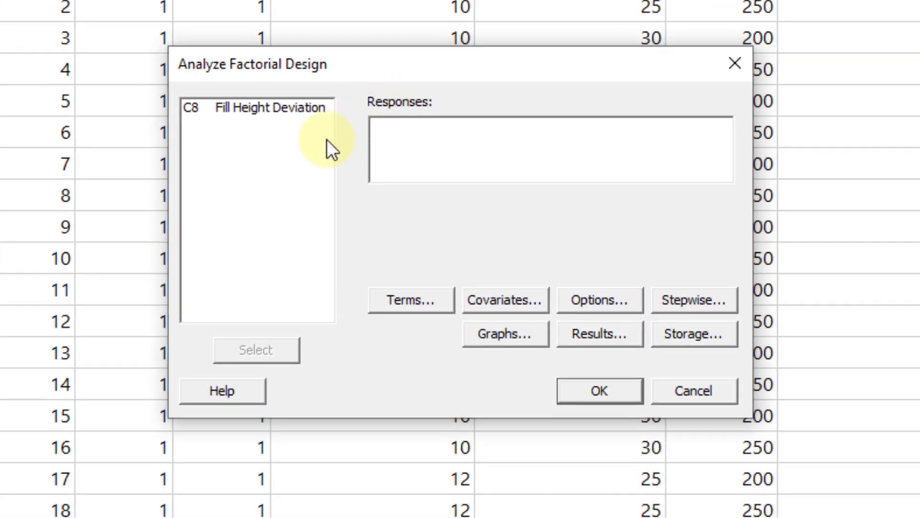
left_click(263, 108)
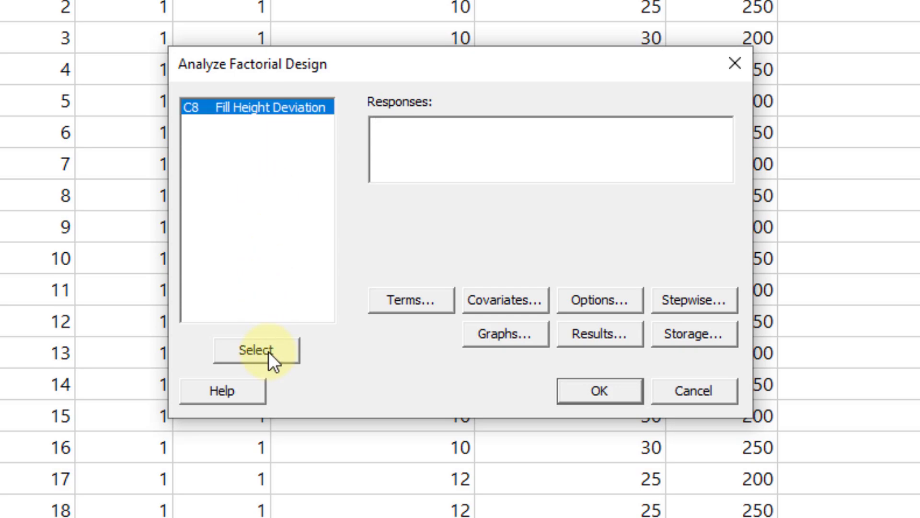
left_click(283, 354)
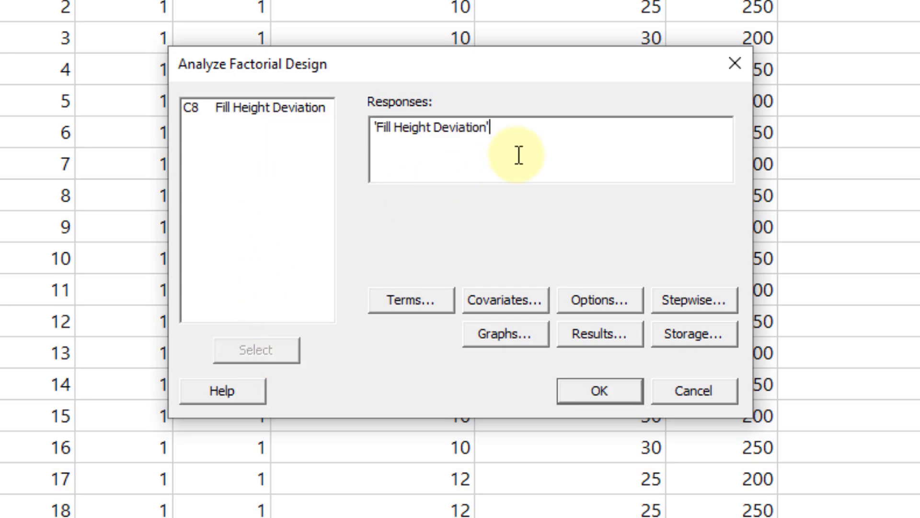
Set the analysis graphs to show the residual plots as Four in one.
left_click(513, 335)
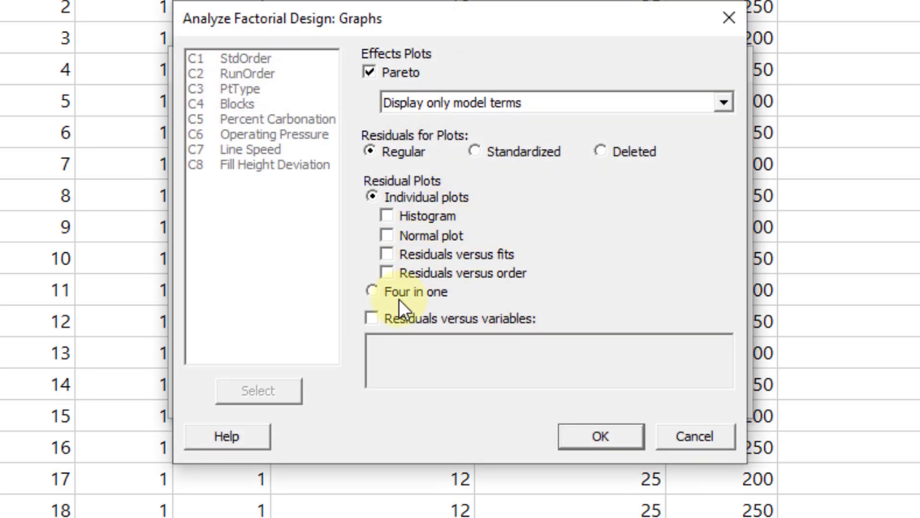
left_click(399, 299)
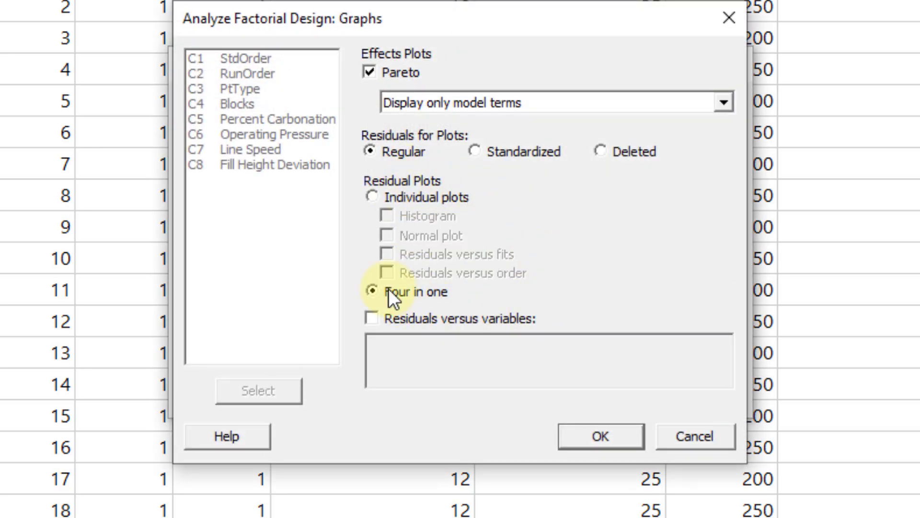
left_click(597, 436)
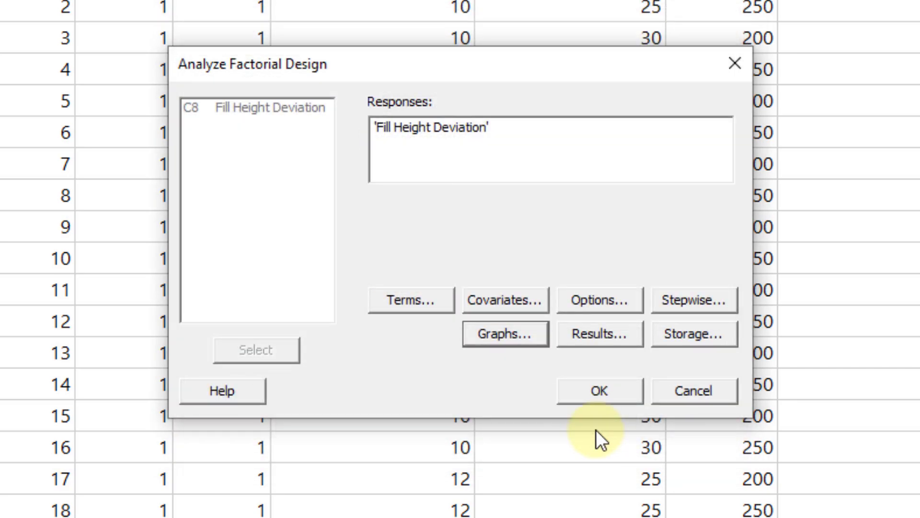
Set the display of the analysis results to Expanded tables.
left_click(607, 339)
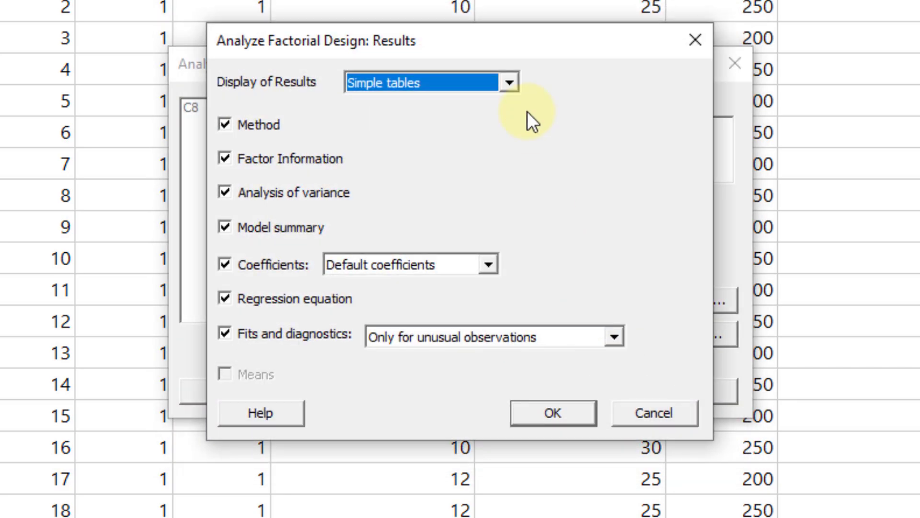
left_click(509, 83)
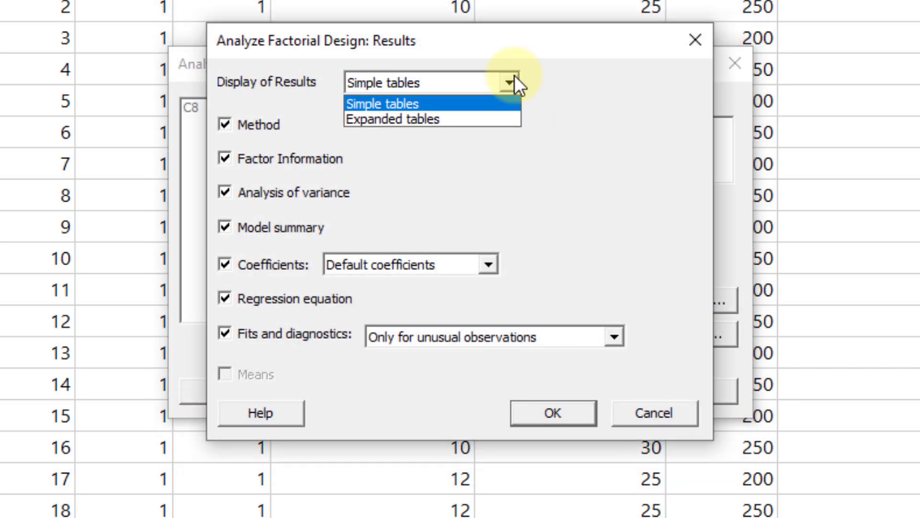
left_click(458, 117)
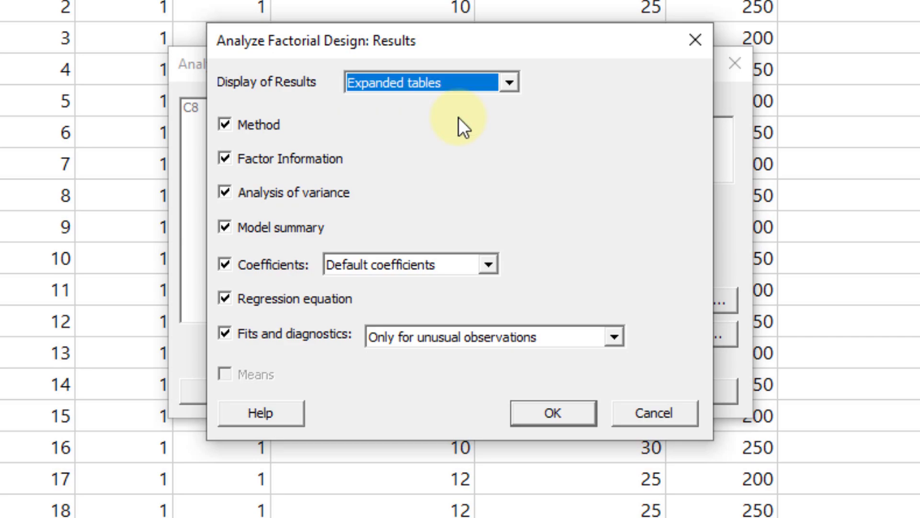
left_click(560, 414)
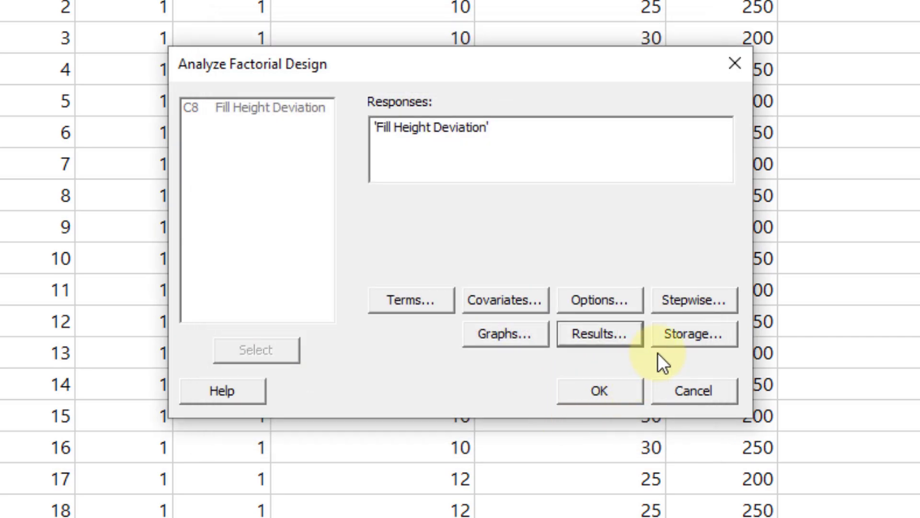
Accept the storage settings with nothing stored, run the factorial analysis and show its output without the worksheet.
left_click(698, 339)
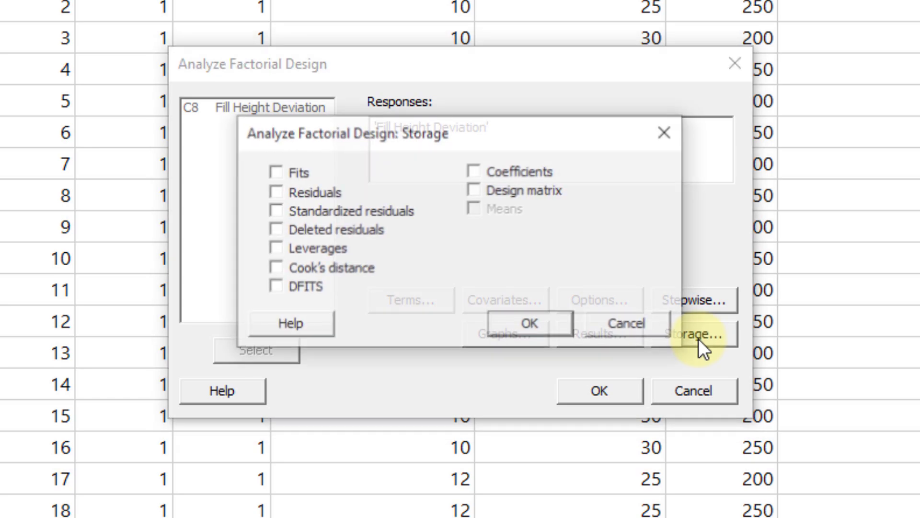
left_click(541, 329)
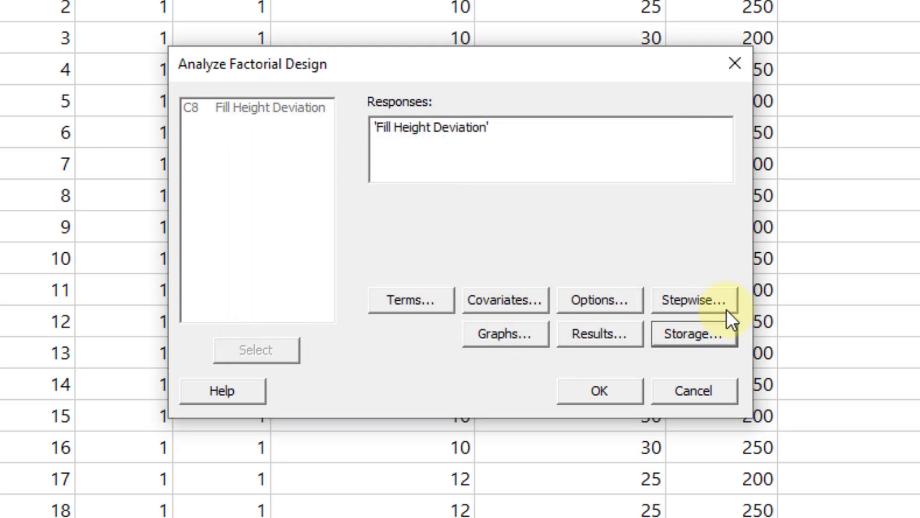
left_click(602, 389)
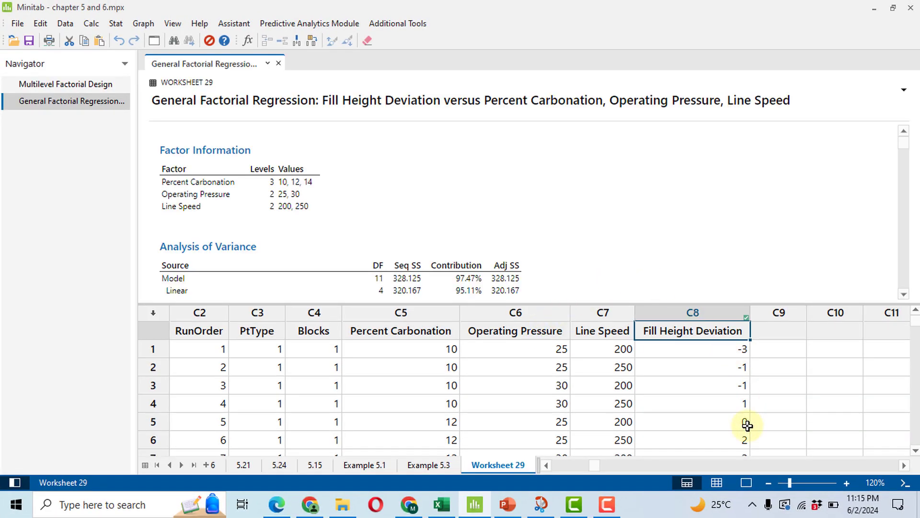
left_click(746, 482)
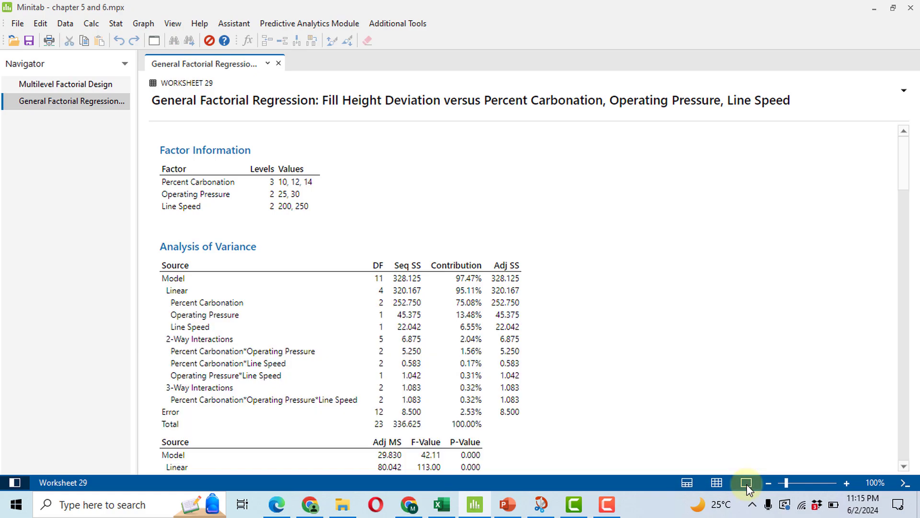
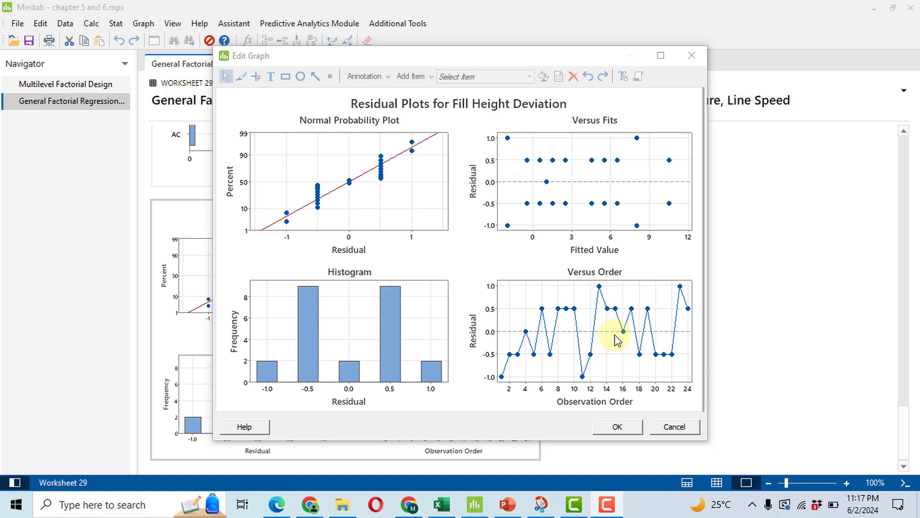
Close the enlarged residual plots, examine the Pareto chart of the standardized effects enlarged, including factor A's bar, and return to the Model Summary.
left_click(619, 424)
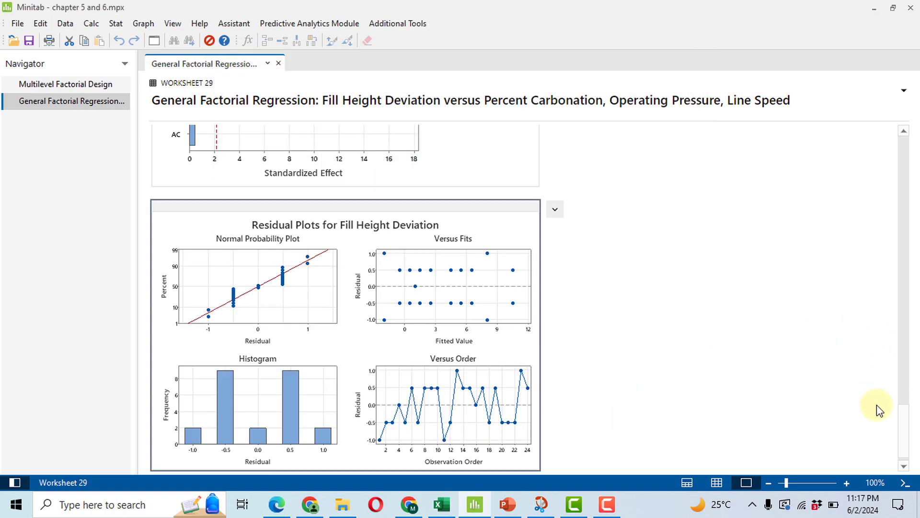
left_click_drag(907, 442, 900, 409)
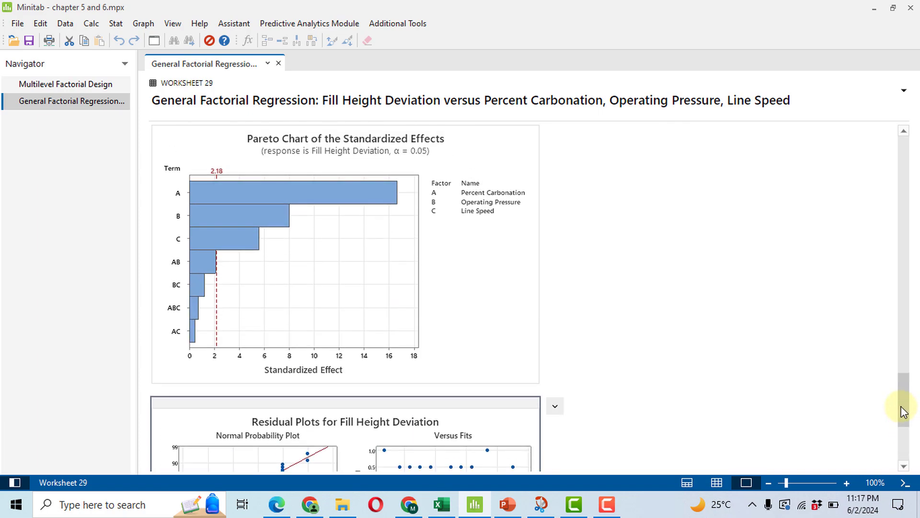
double_click(485, 259)
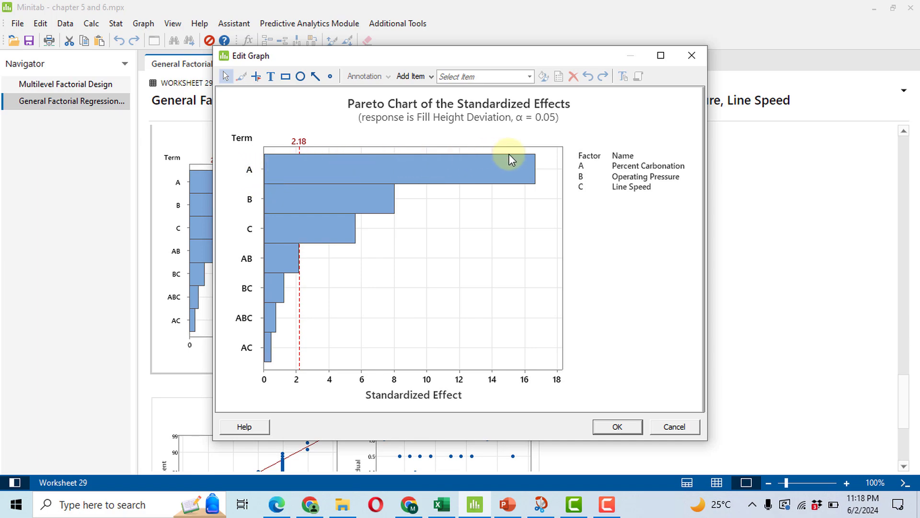
mouse_move(535, 160)
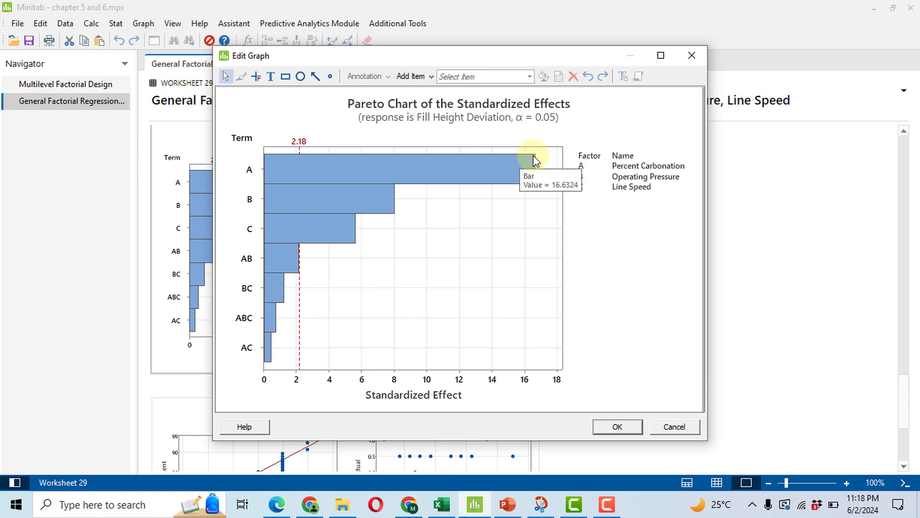
left_click(619, 425)
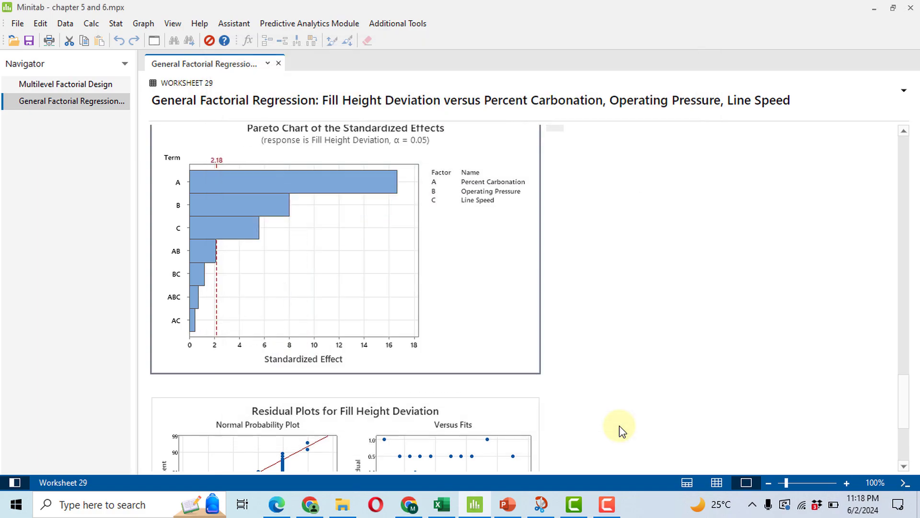
left_click_drag(903, 412, 883, 228)
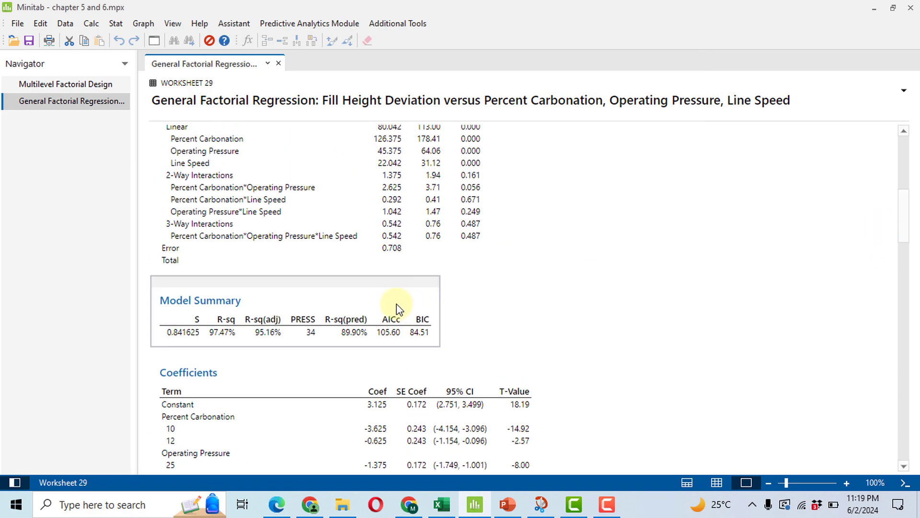
Examine the P-values in the Analysis of Variance table, the Model Summary and the factors' percent contributions.
scroll(396, 307, "up", 3)
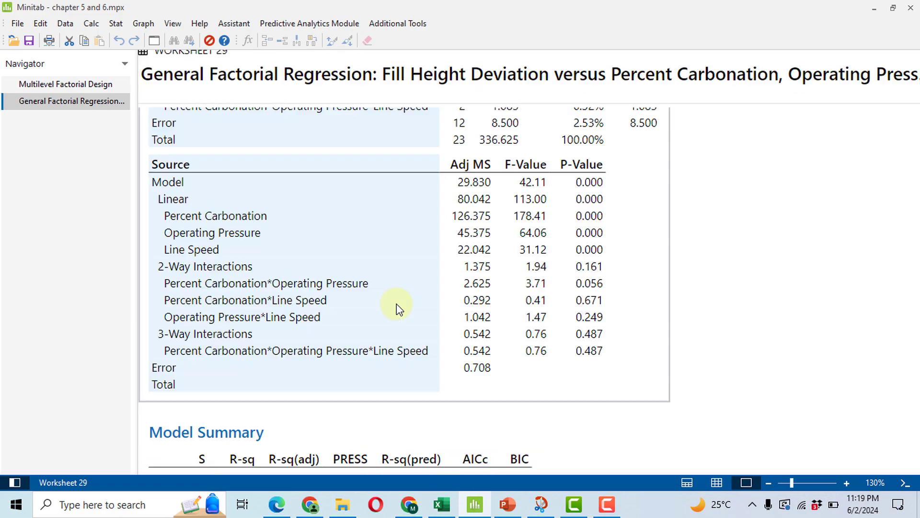
scroll(380, 278, "down", 2)
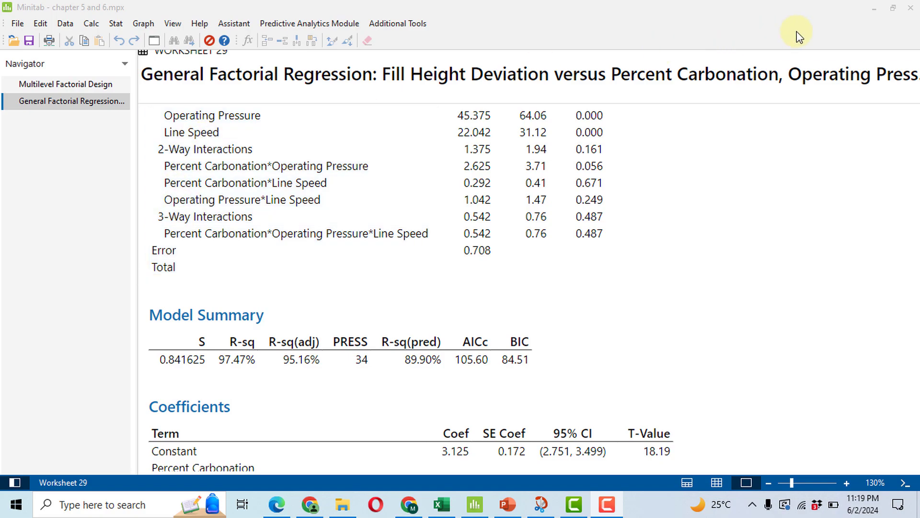
scroll(700, 177, "up", 7)
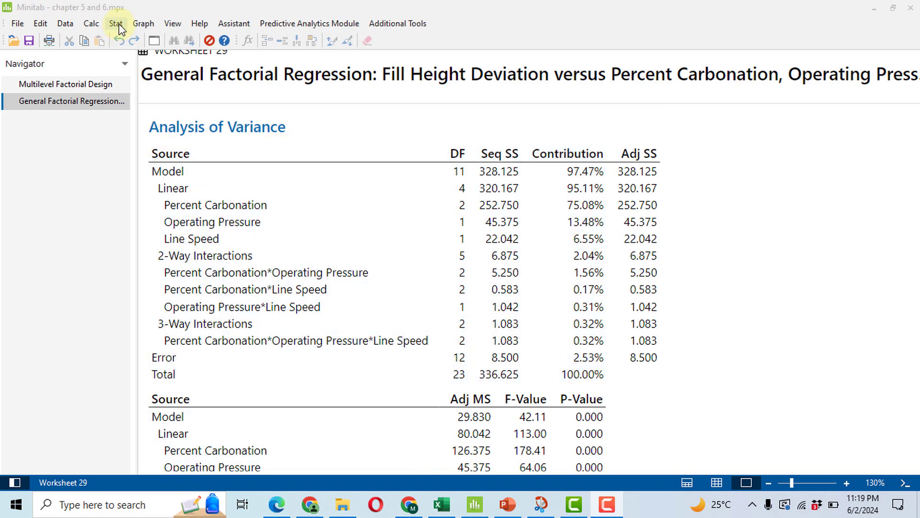
Rerun the factorial analysis of Fill Height Deviation with the display of results set to Simple tables.
left_click(118, 24)
mouse_move(191, 84)
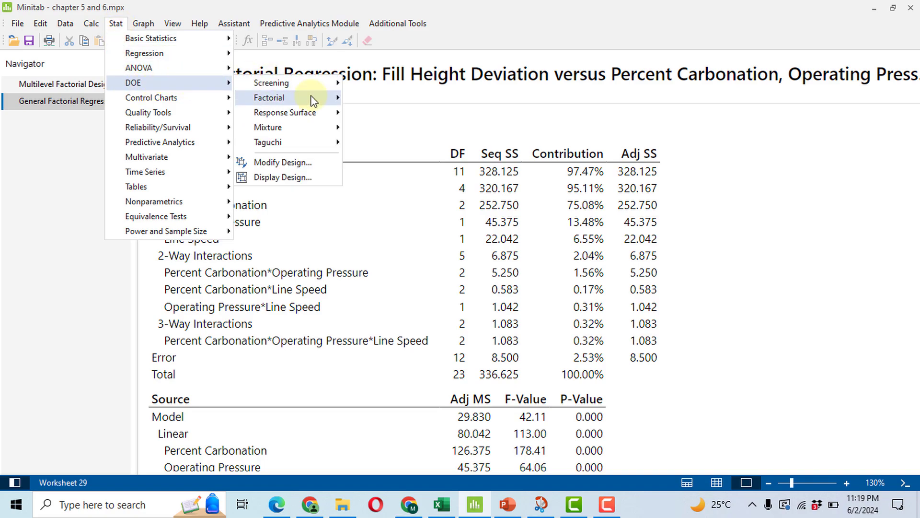
mouse_move(317, 100)
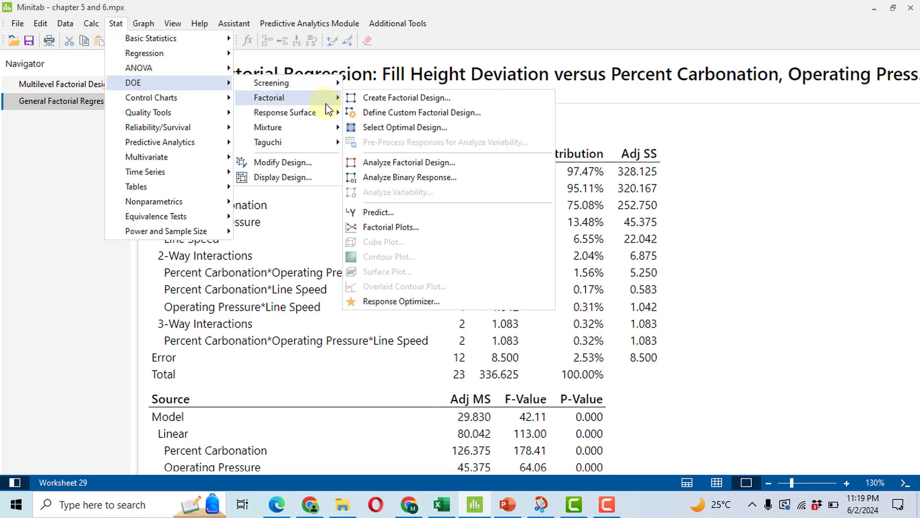
left_click(423, 163)
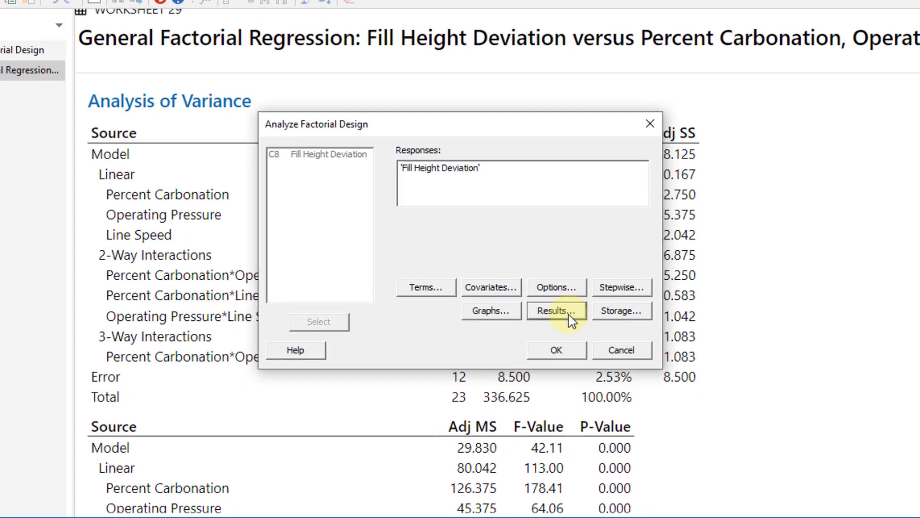
left_click(569, 315)
left_click(509, 82)
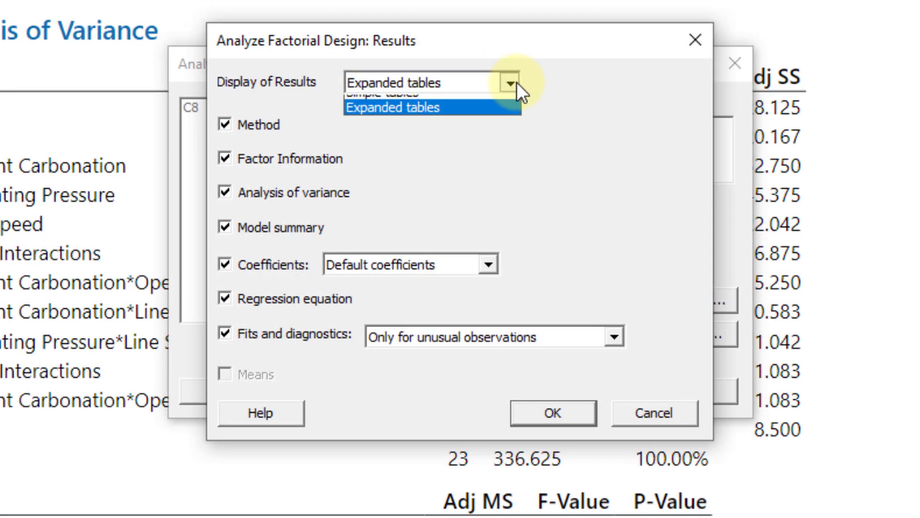
left_click(463, 103)
left_click(567, 412)
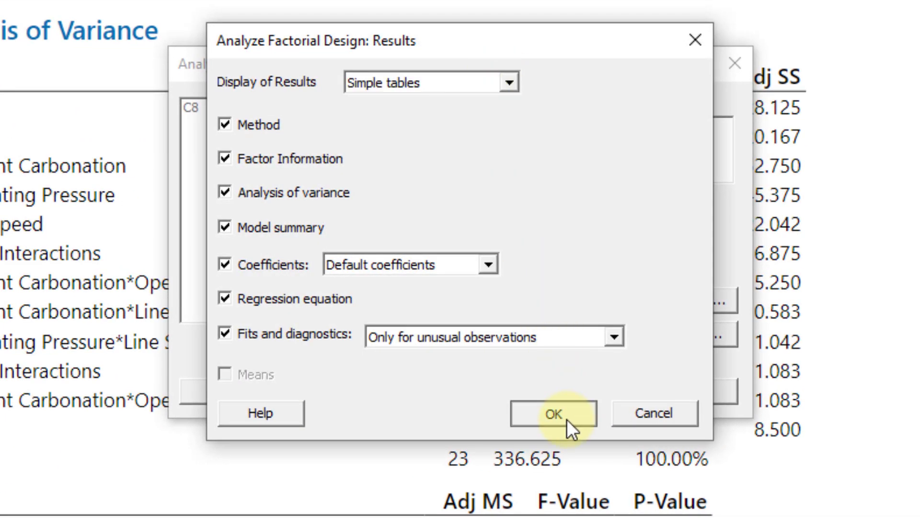
left_click(599, 391)
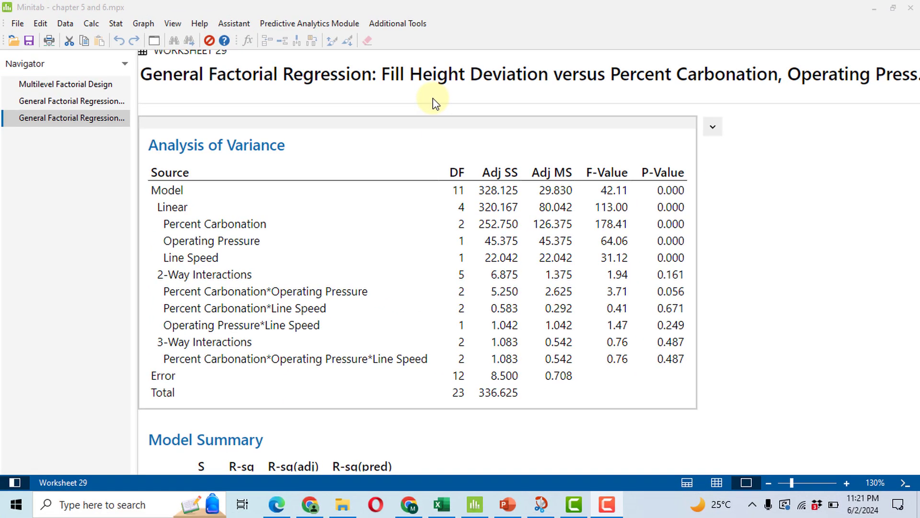
Set up factorial plots of Fill Height Deviation for all three factors, with main effects and lower left matrix interaction plots.
left_click(116, 24)
mouse_move(134, 81)
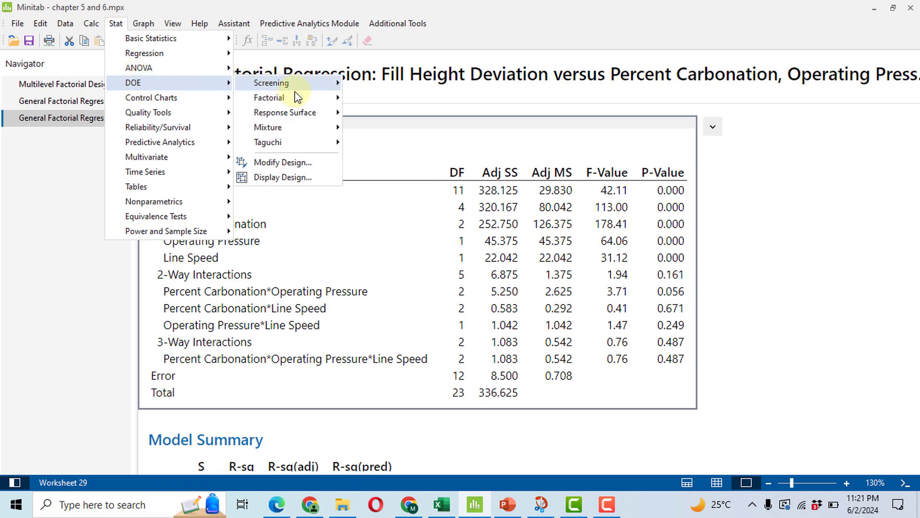
mouse_move(304, 99)
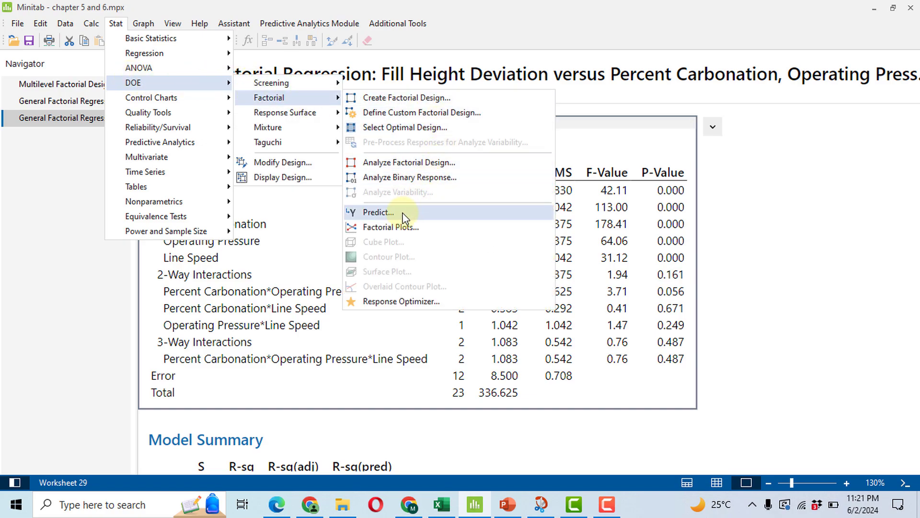
left_click(397, 230)
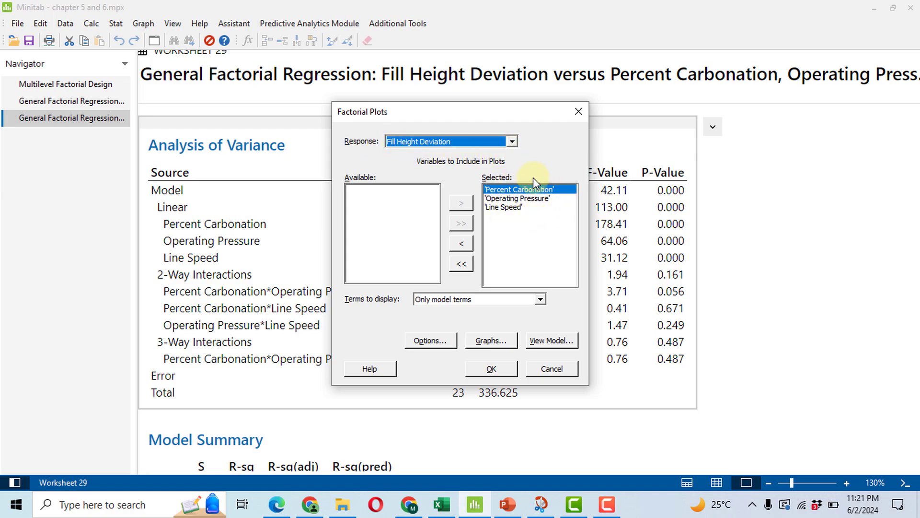
left_click(440, 343)
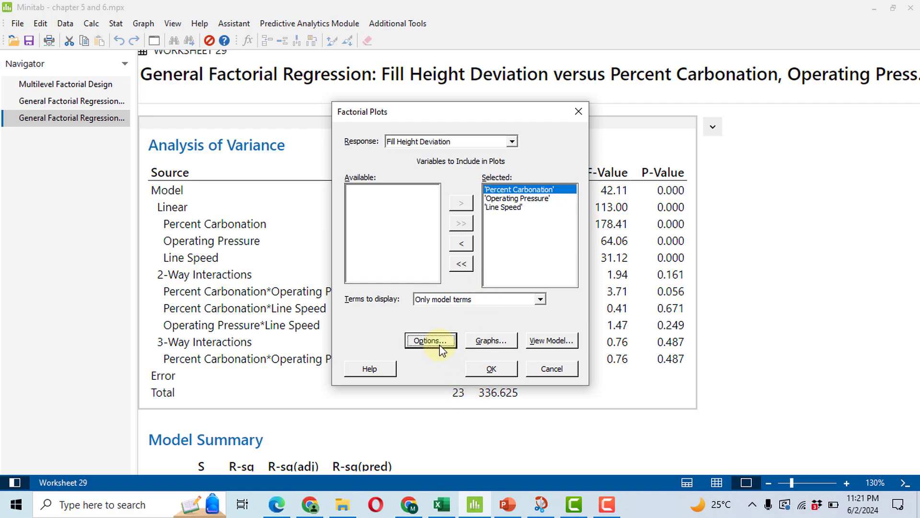
left_click(571, 273)
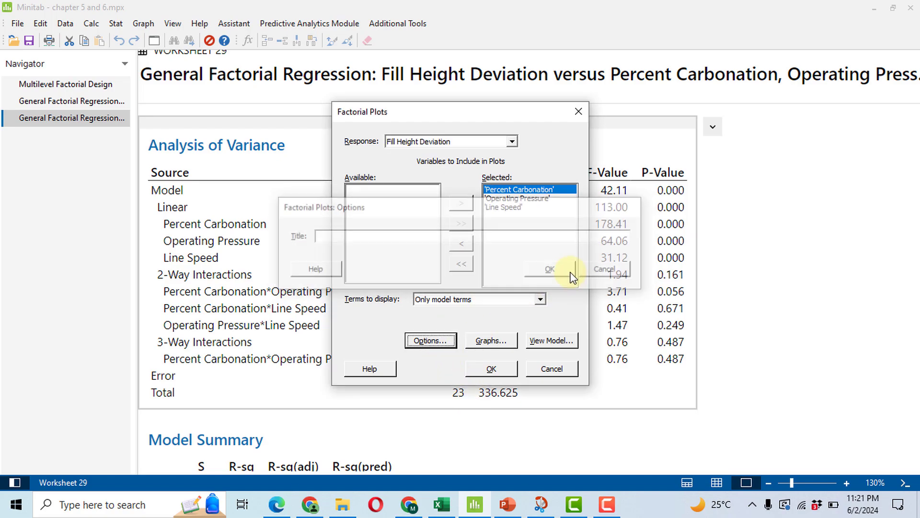
left_click(500, 346)
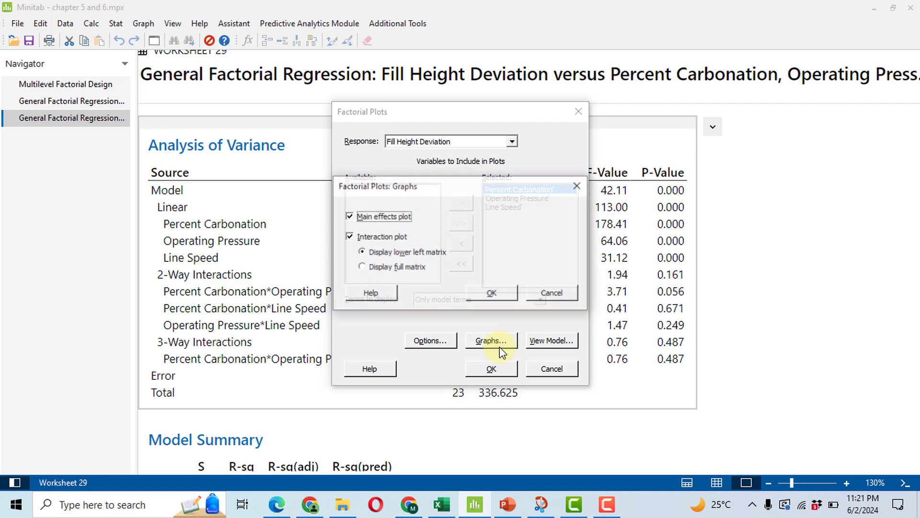
left_click(505, 299)
Check the model terms behind the factorial plots and generate the plots with only model terms.
left_click(568, 345)
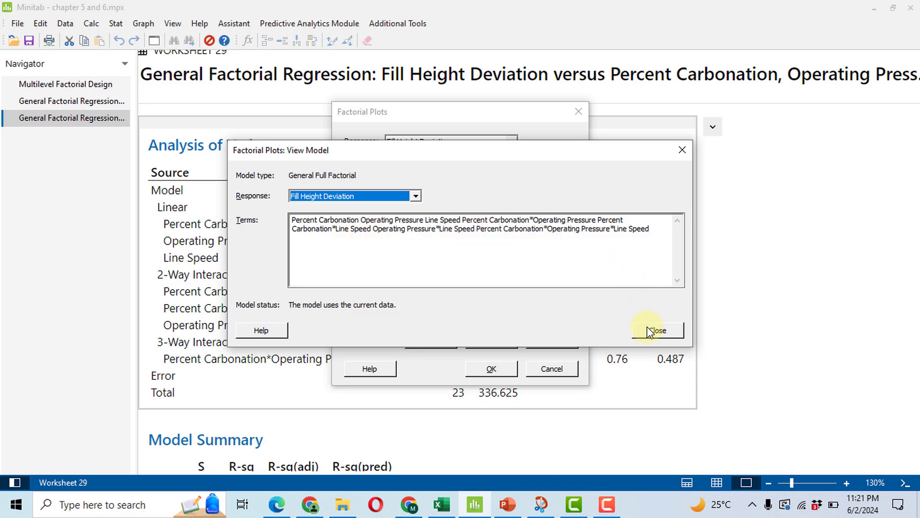
left_click(649, 331)
left_click(506, 370)
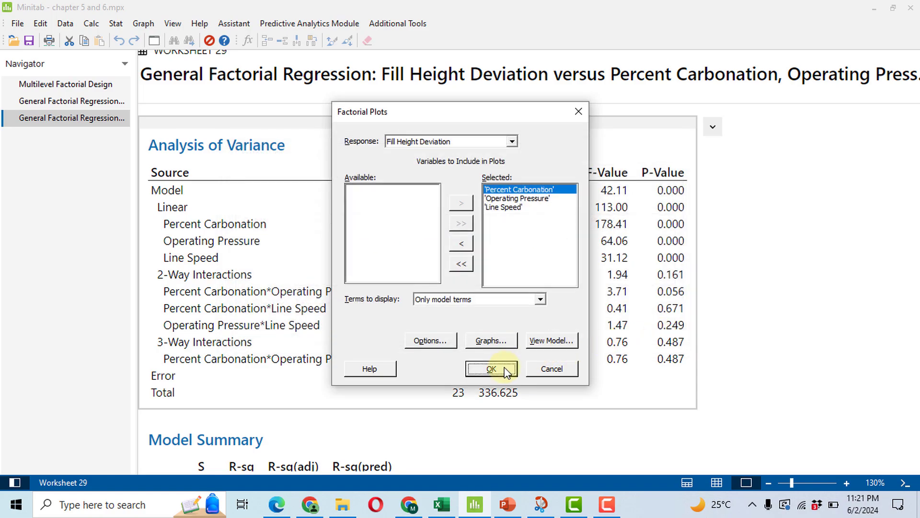
left_click(506, 370)
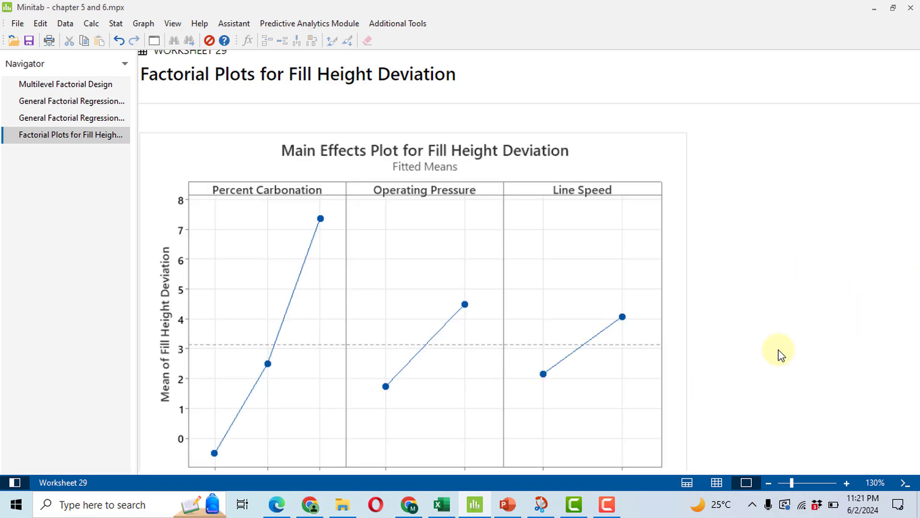
Examine the Main Effects Plot for Fill Height Deviation enlarged, then close the enlarged graph.
scroll(586, 158, "down", 1)
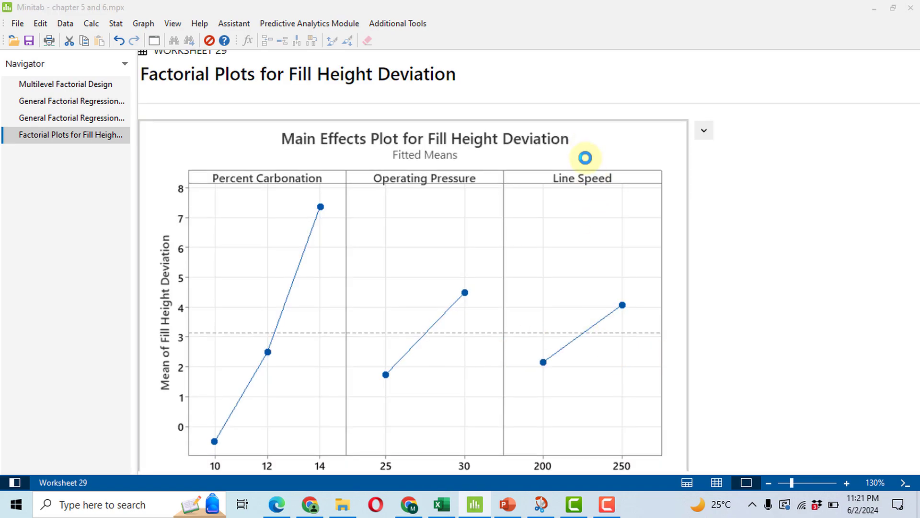
double_click(585, 158)
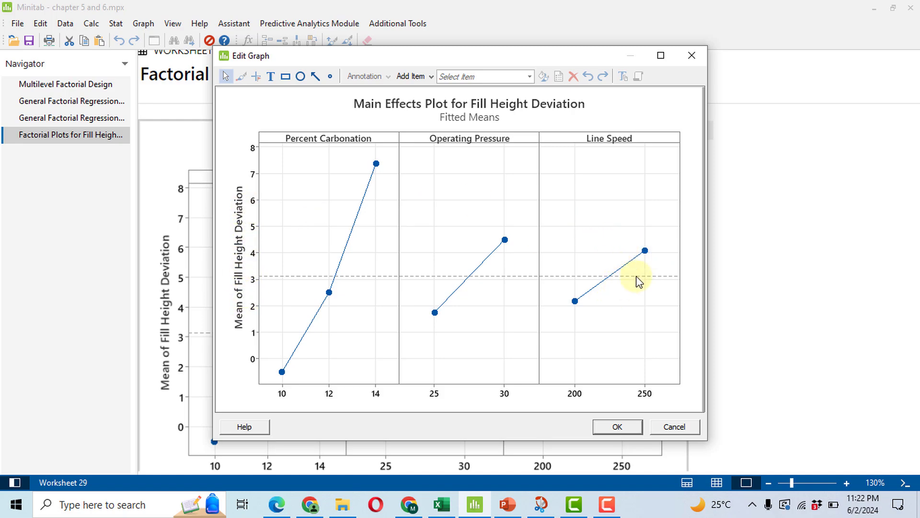
left_click(629, 429)
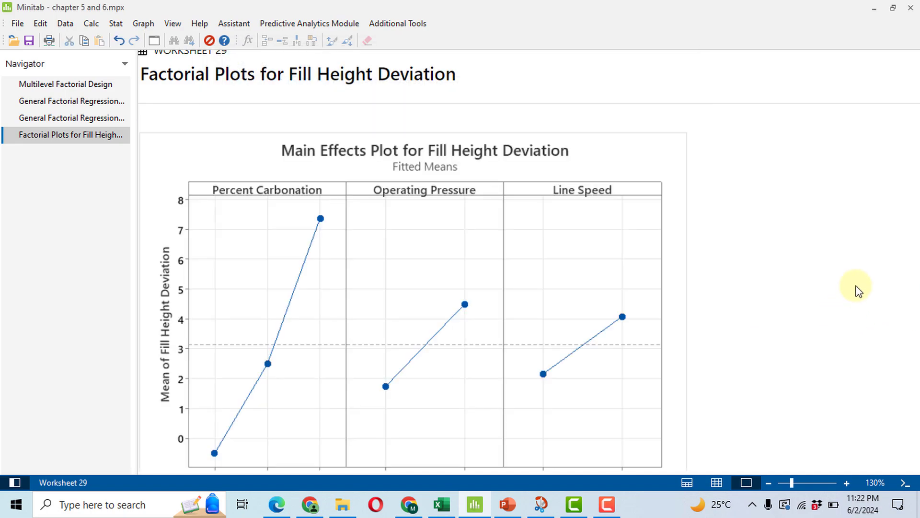
Examine the Interaction Plot for Fill Height Deviation across the three factor pairs.
scroll(858, 291, "down", 2)
scroll(858, 291, "down", 6)
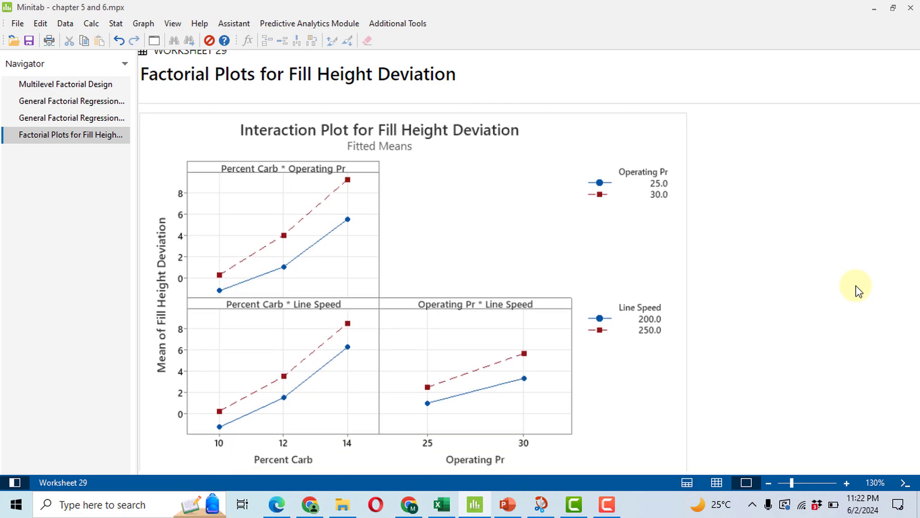
scroll(858, 291, "up", 1)
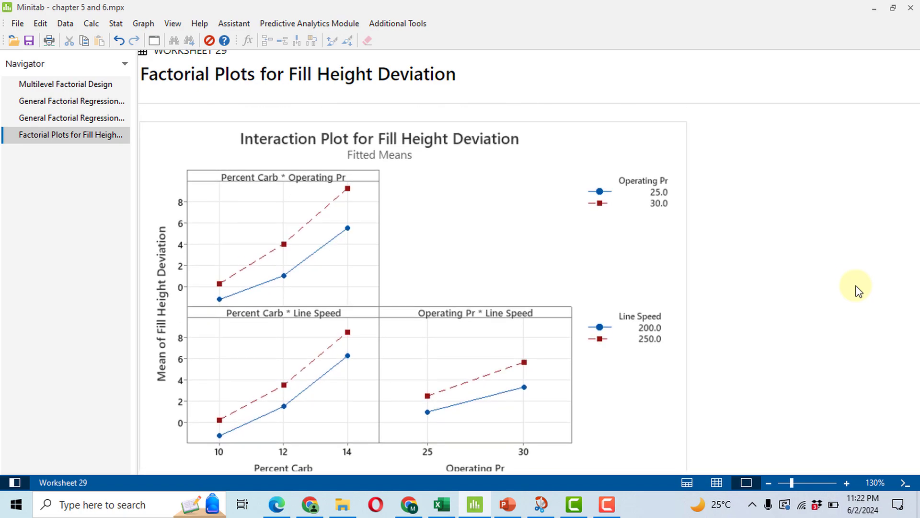
scroll(858, 291, "down", 1)
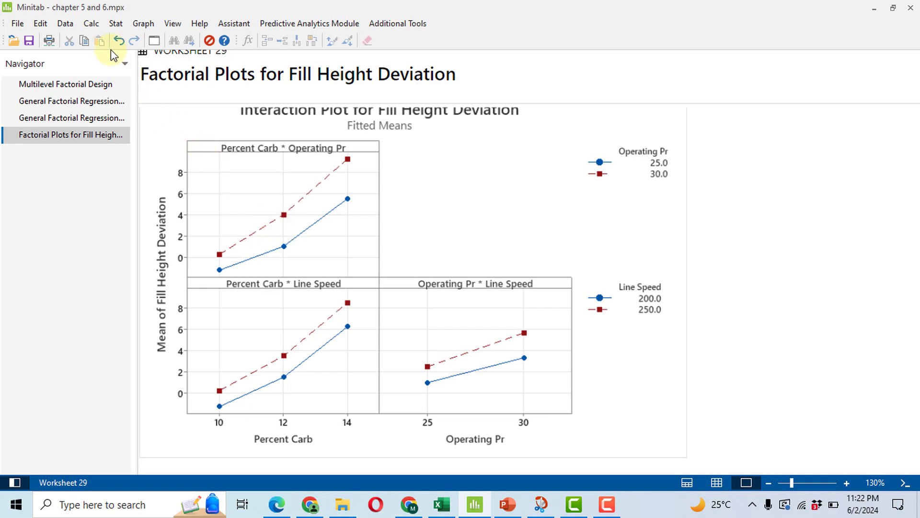
Start the Response Optimizer with the Fill Height Deviation goal set to Minimize, accepting target -3, upper 11, weight 1 and importance 1.
left_click(115, 25)
mouse_move(175, 86)
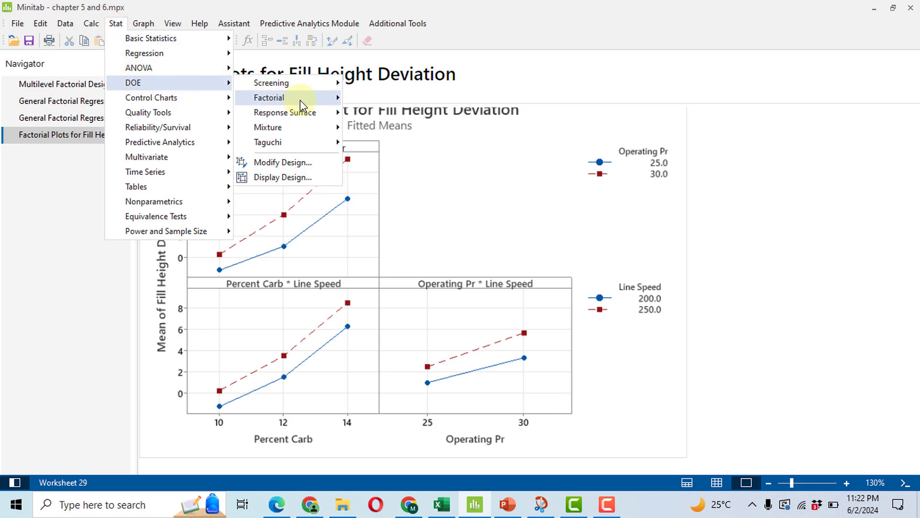
mouse_move(300, 99)
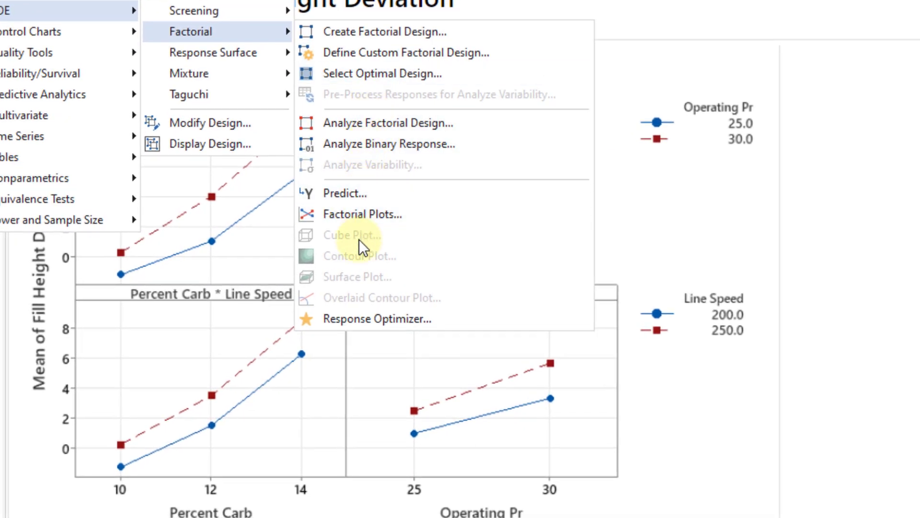
left_click(381, 318)
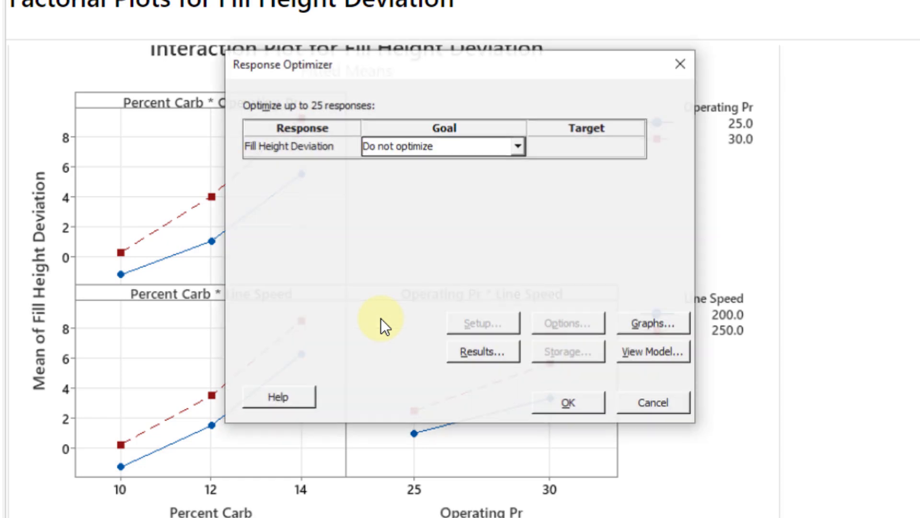
left_click(520, 146)
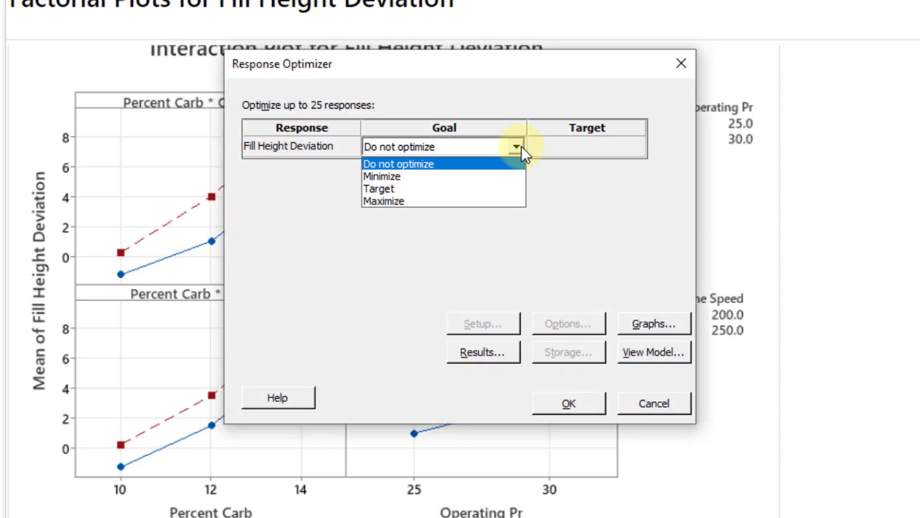
left_click(448, 179)
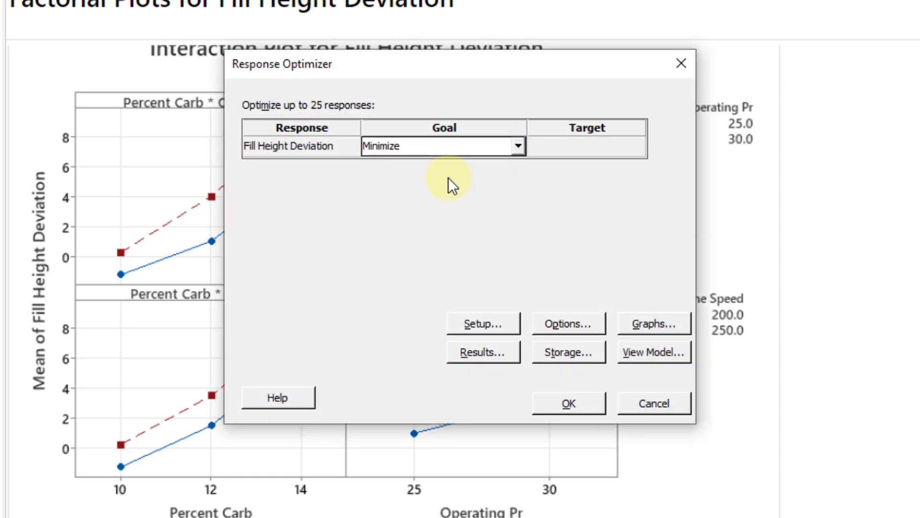
left_click(510, 323)
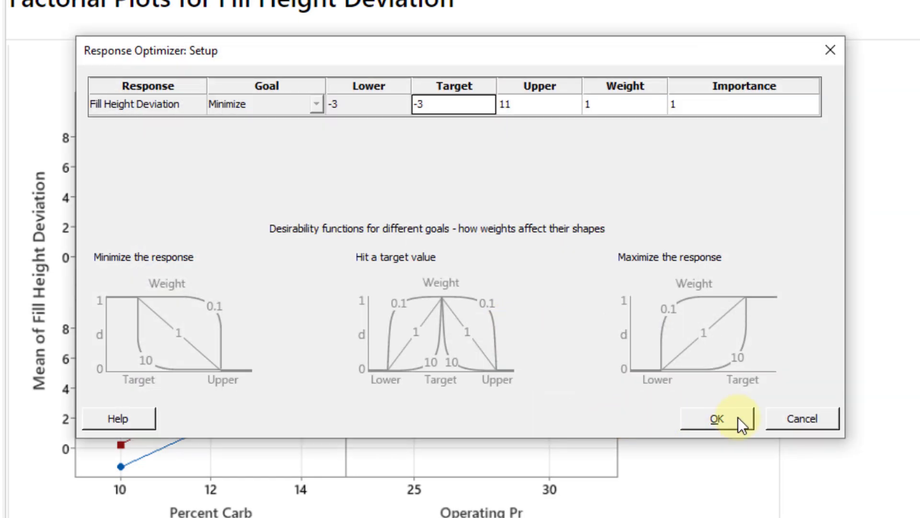
left_click(738, 416)
Constrain Percent Carbonation to the region from 10 to 14 in the optimizer options.
left_click(585, 327)
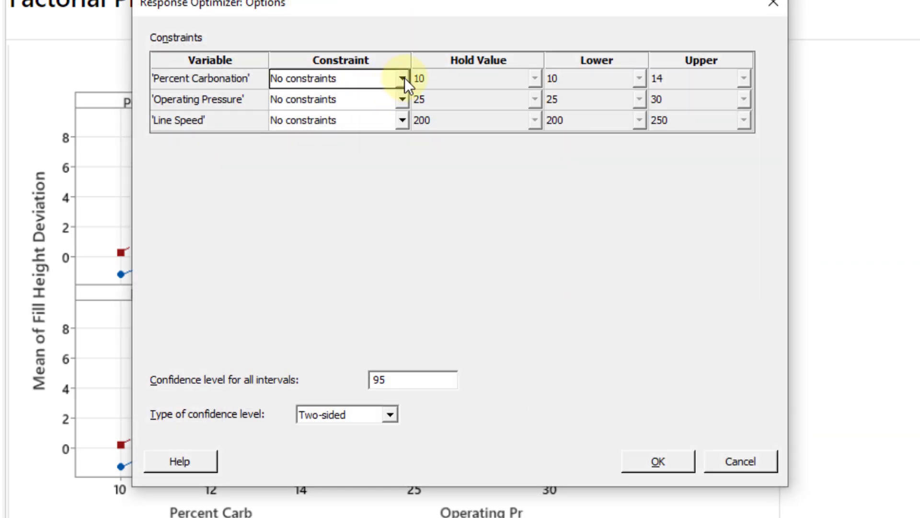
left_click(404, 78)
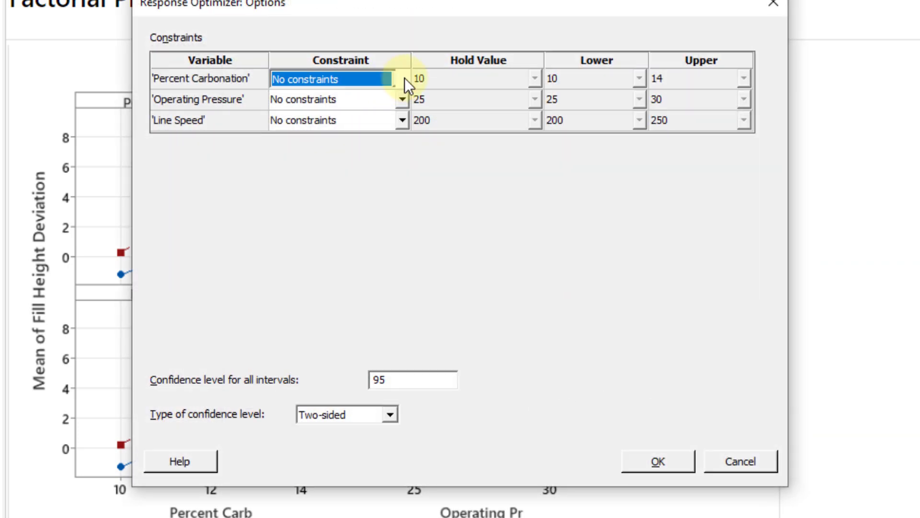
left_click(405, 78)
left_click(373, 120)
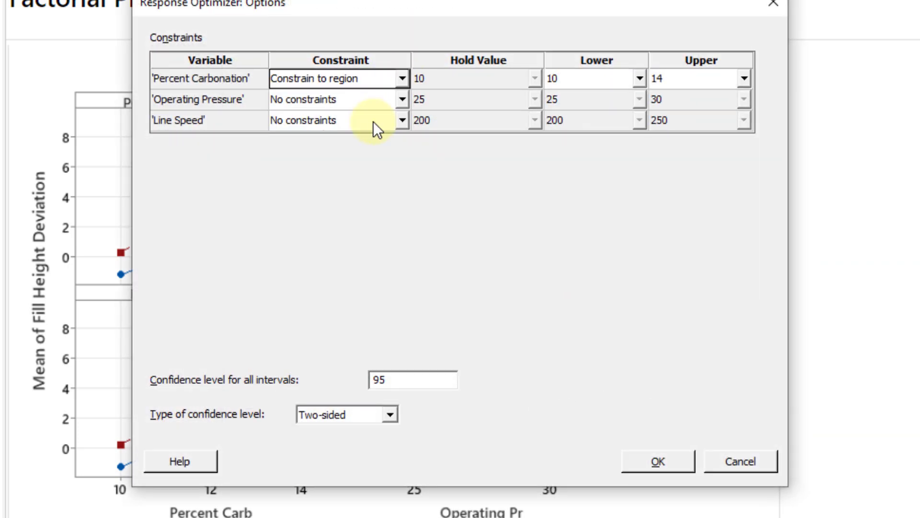
Keep Operating Pressure and Line Speed at No constraints and accept the optimizer options with a two-sided 95 confidence level.
left_click(405, 103)
left_click(401, 102)
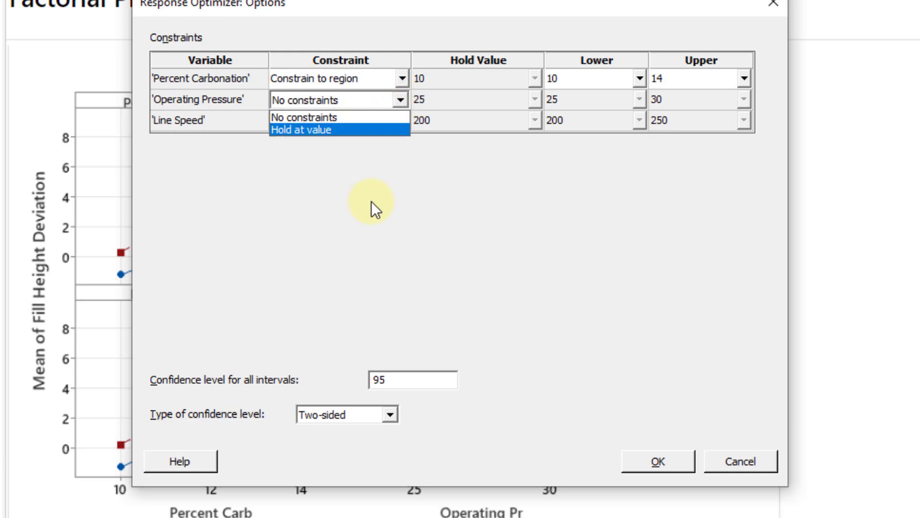
left_click(373, 229)
left_click(401, 121)
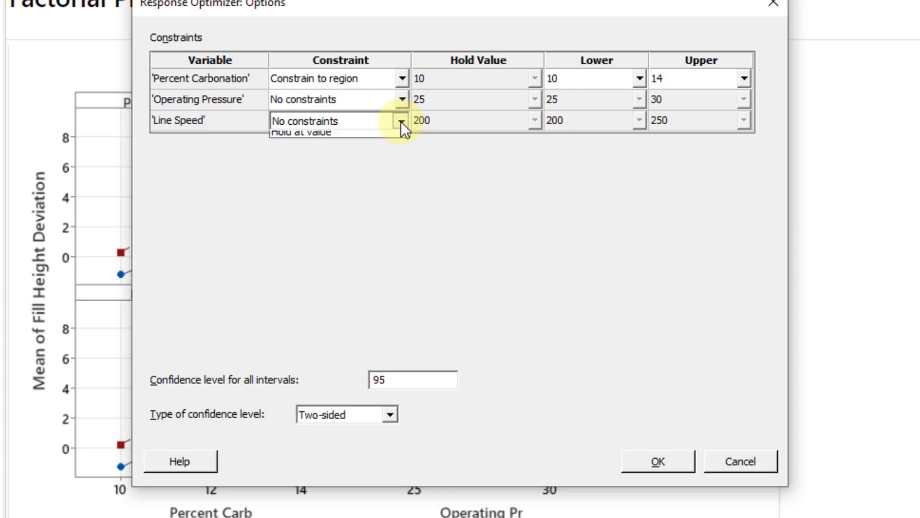
left_click(369, 220)
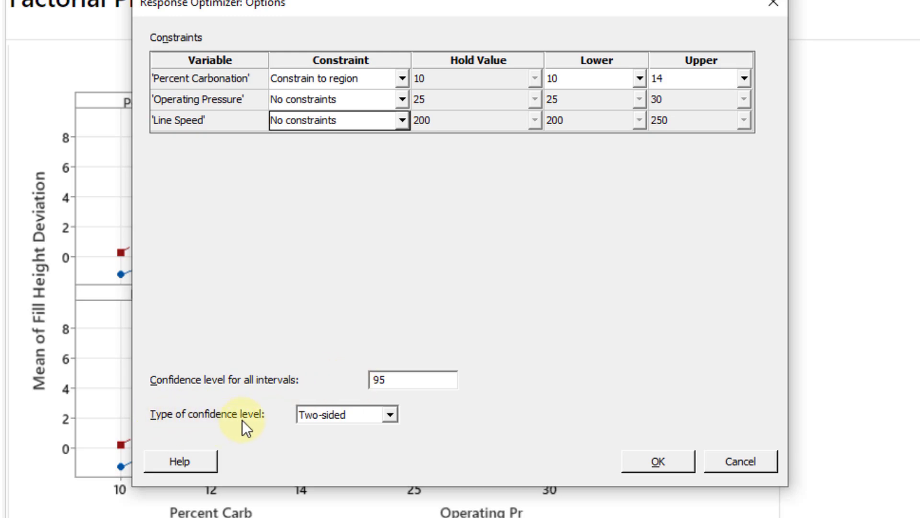
left_click(659, 457)
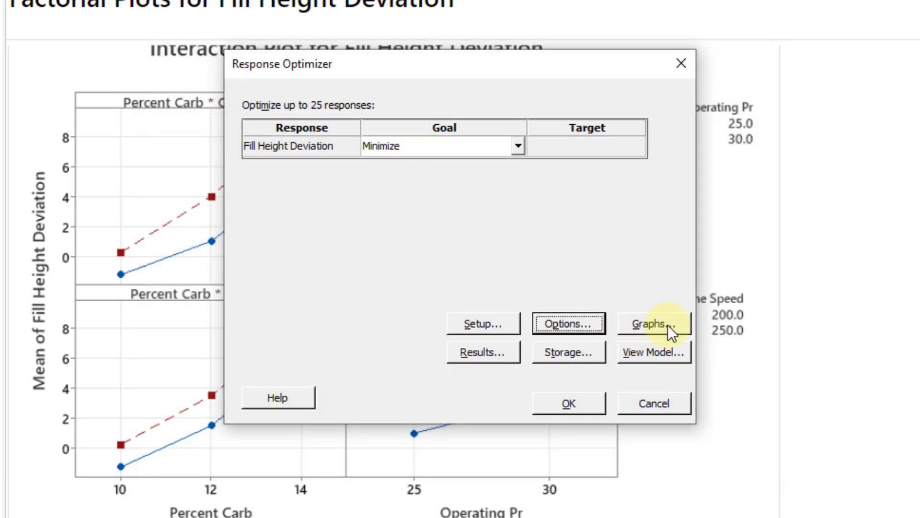
Run the Response Optimizer with the optimization plot, parameters, prediction, variable ranges and 1 solution displayed, without storing composite desirability values.
left_click(668, 324)
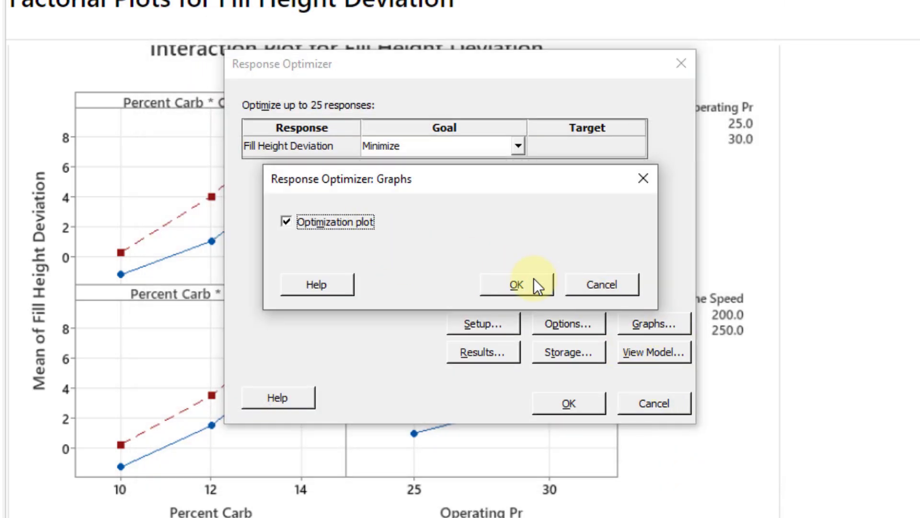
left_click(530, 284)
left_click(495, 349)
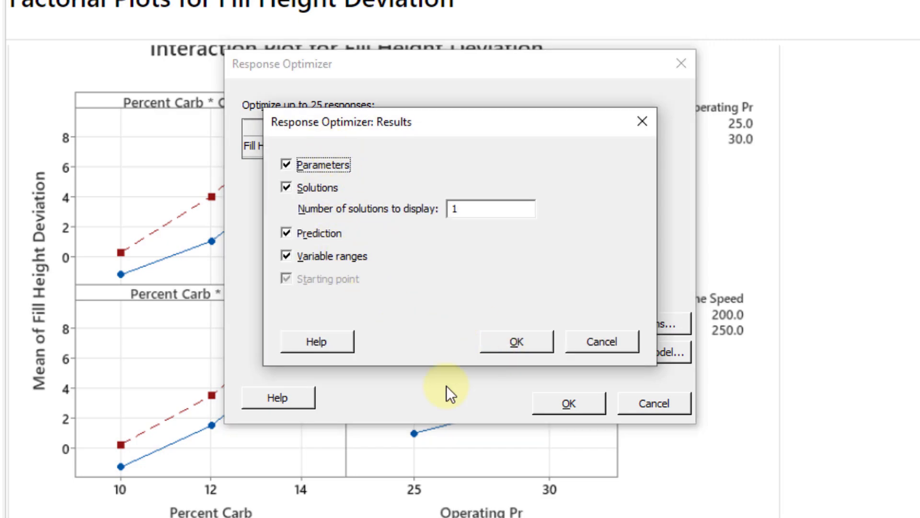
left_click(542, 350)
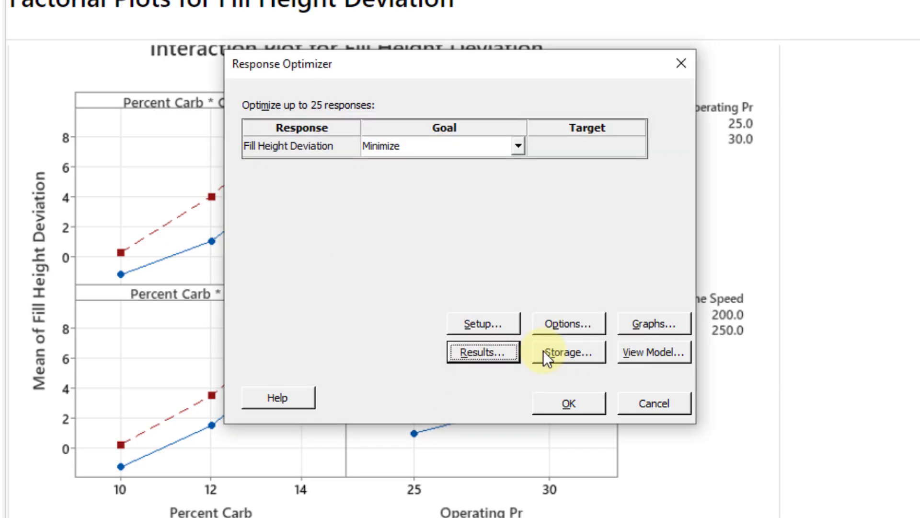
left_click(585, 350)
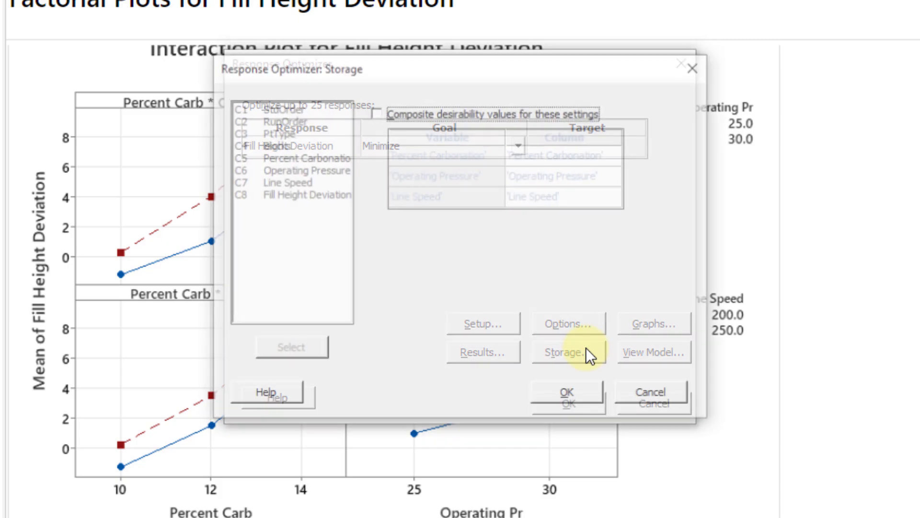
left_click(587, 395)
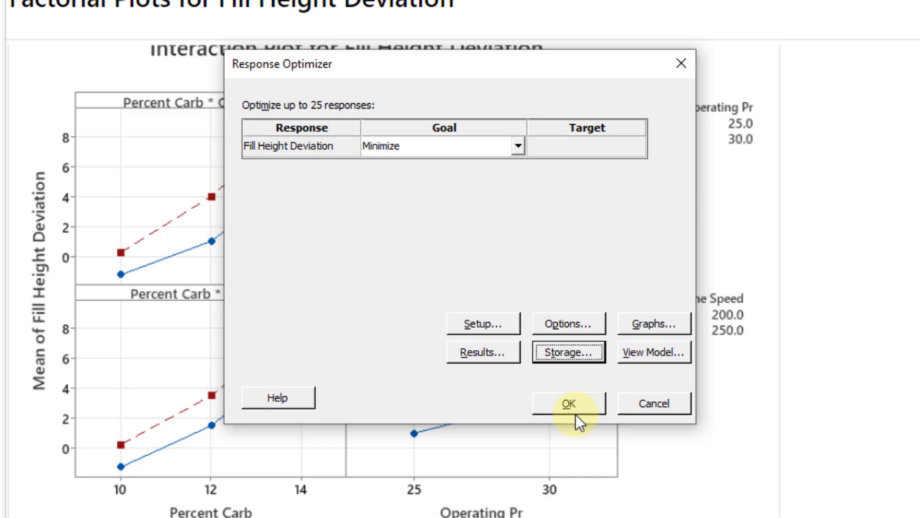
left_click(568, 398)
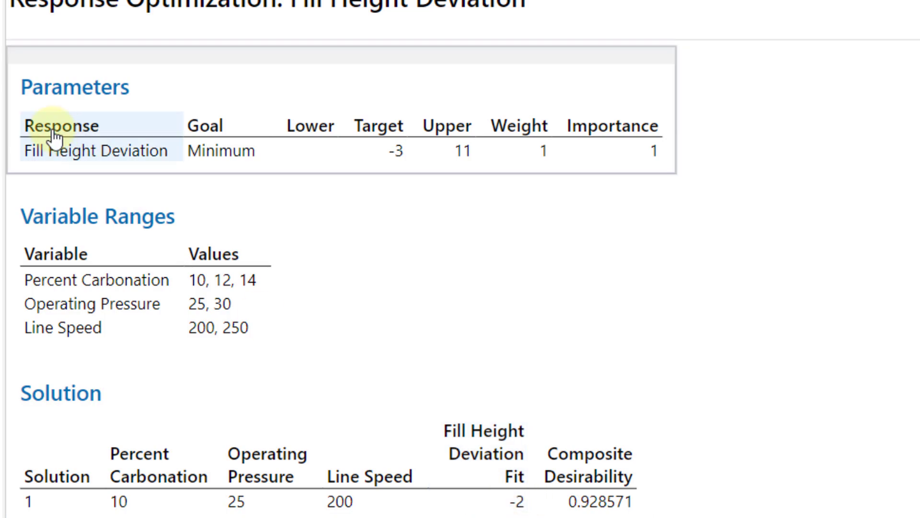
Return to the factorial plots and review the Main Effects Plot for Fill Height Deviation across all three factors.
left_click(4, 86)
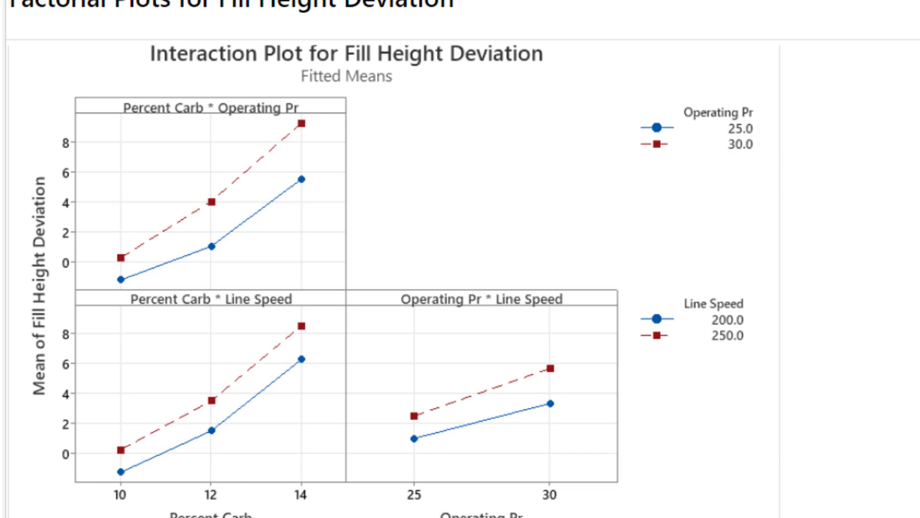
scroll(384, 287, "up", 5)
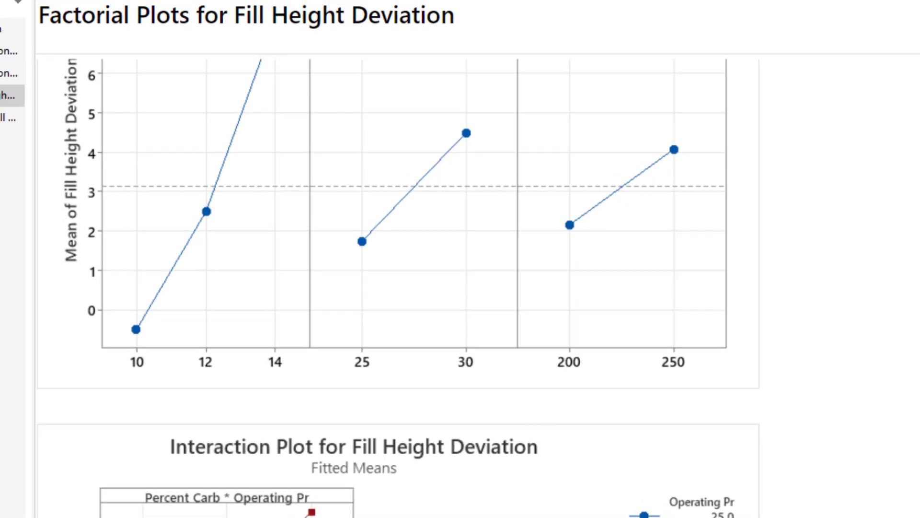
scroll(891, 350, "up", 1)
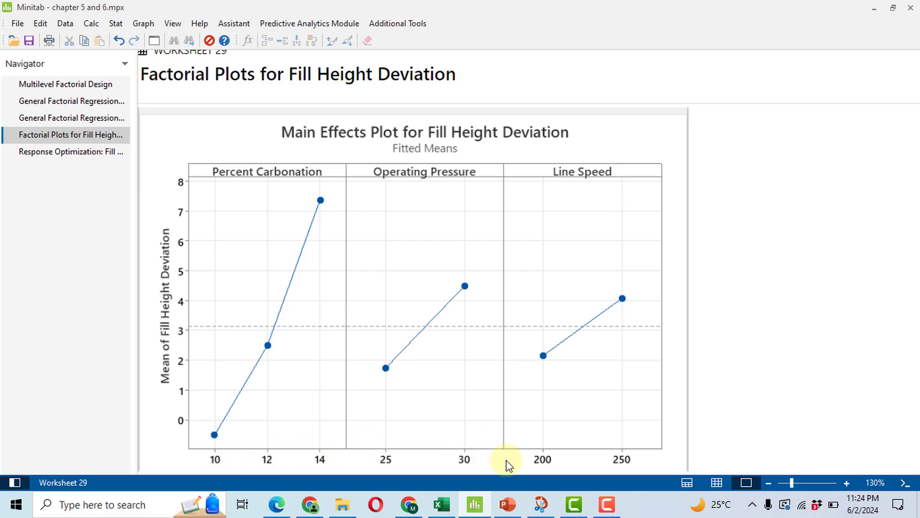
Reopen the Fill Height Deviation response optimization results and examine the solution, the multiple response prediction and the optimization plot.
left_click(71, 152)
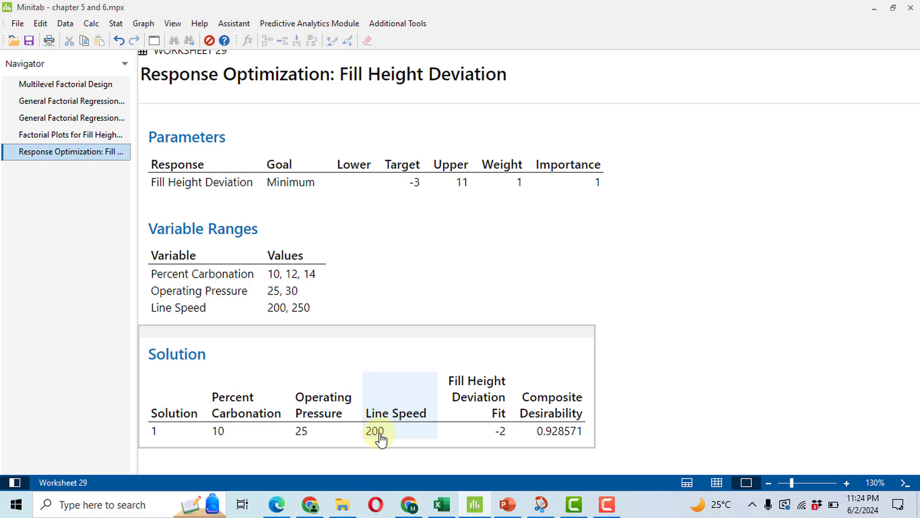
left_click(764, 355)
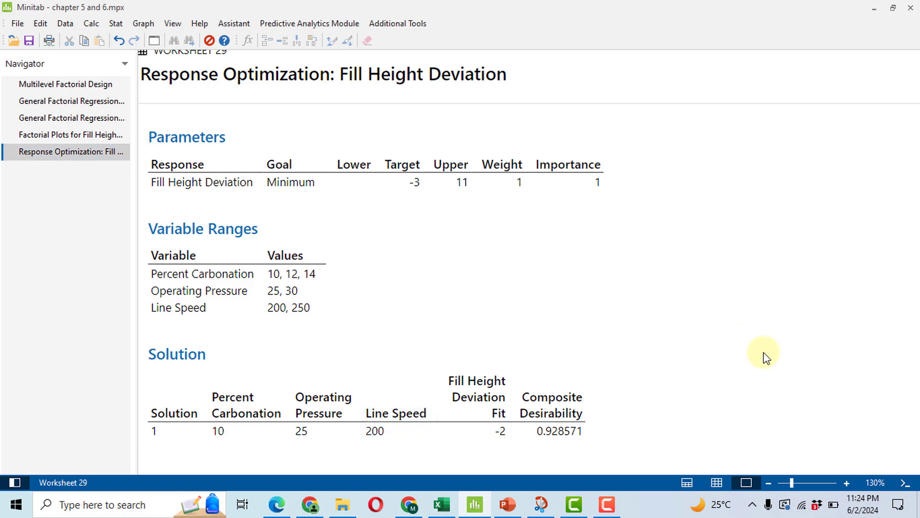
scroll(763, 353, "down", 5)
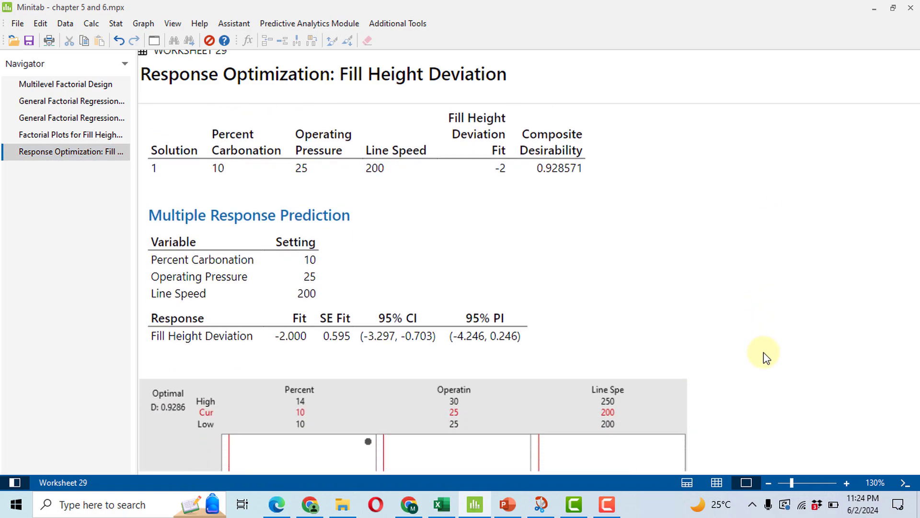
scroll(764, 352, "down", 4)
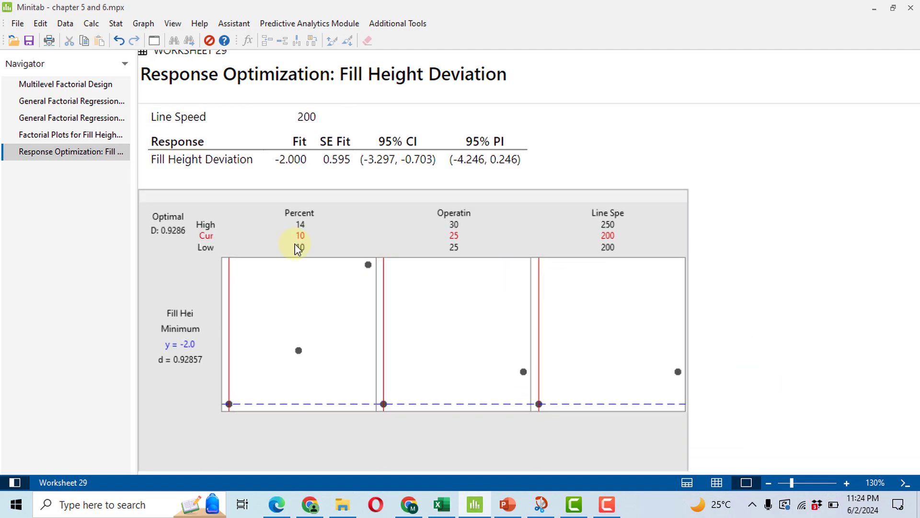